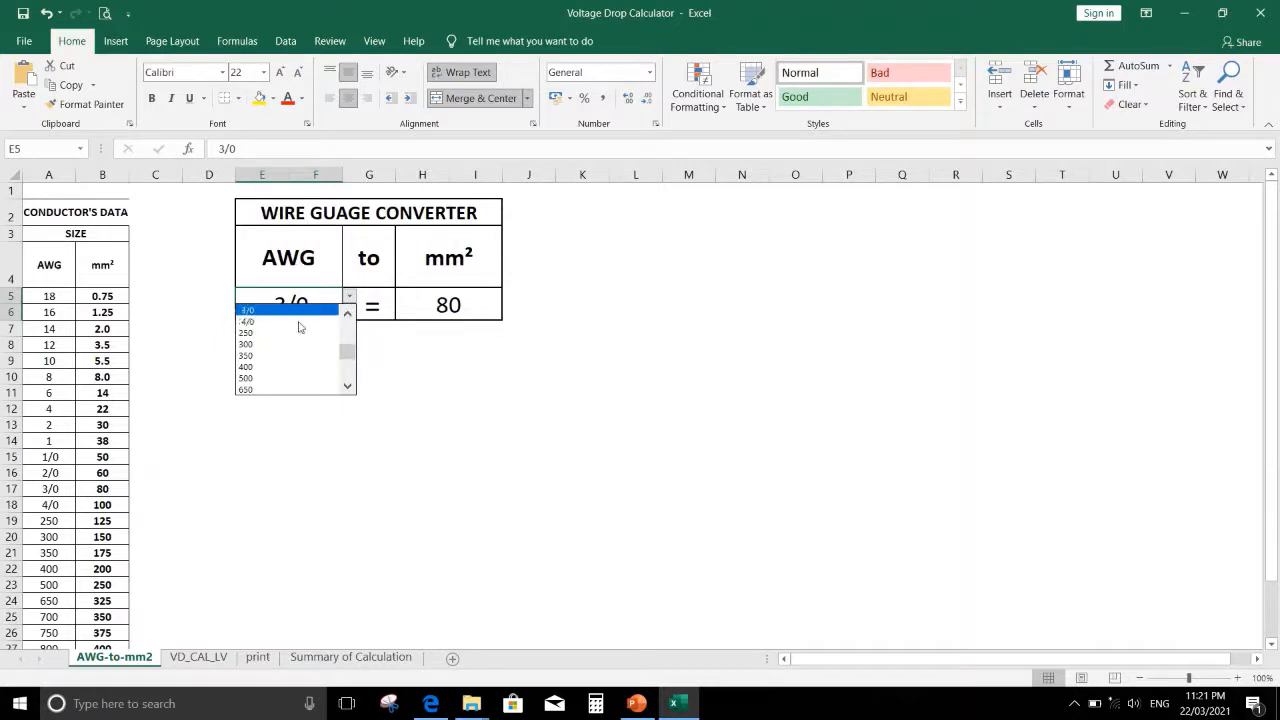
- Set the wire gauge converter's AWG size to 2/0 and open the VD_CAL_LV sheet
scroll(344, 313, "up", 1)
left_click(297, 310)
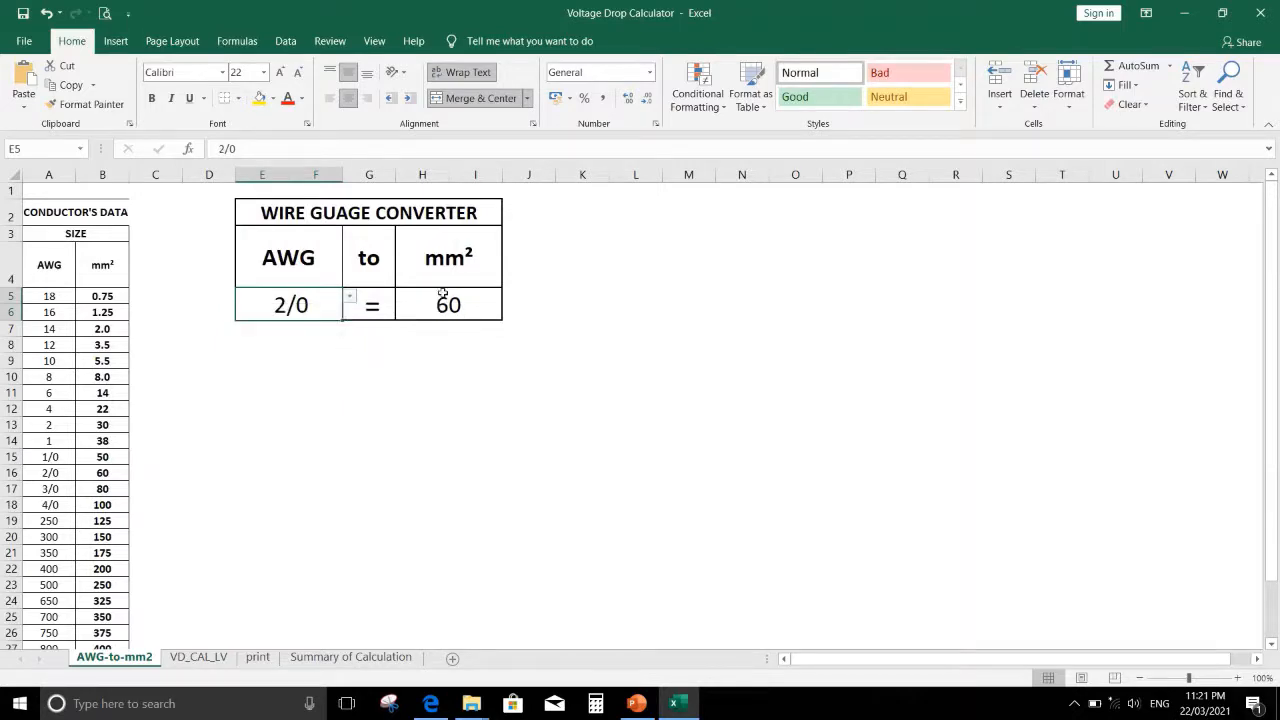
left_click(208, 659)
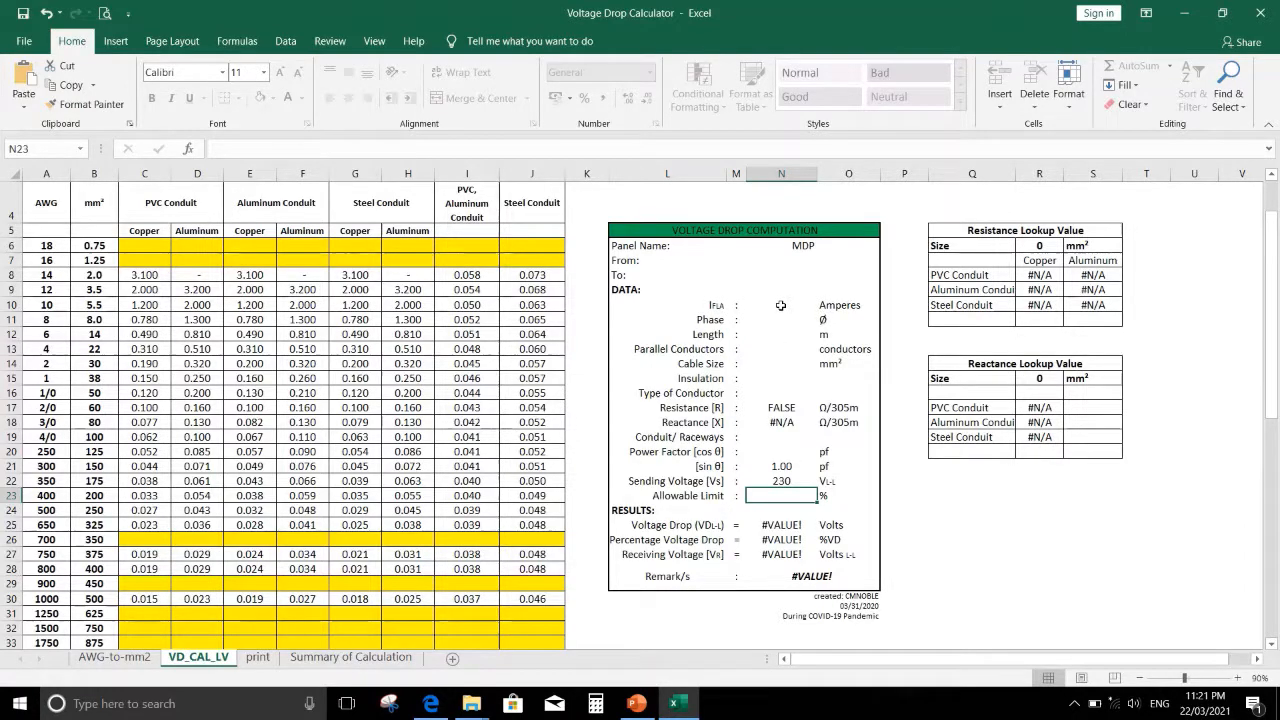
- Examine the Panel Name, From, To and full-load current fields of the voltage drop computation table
left_click(802, 259)
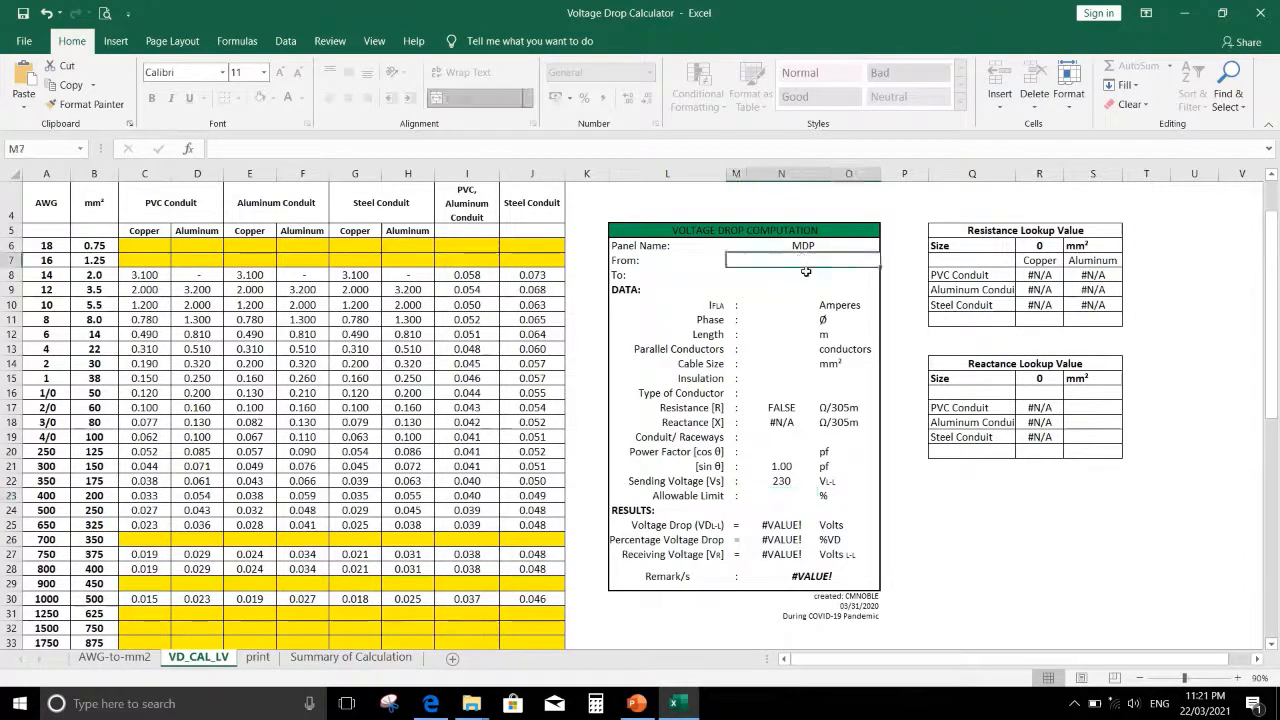
left_click(806, 273)
left_click(806, 259)
left_click(806, 273)
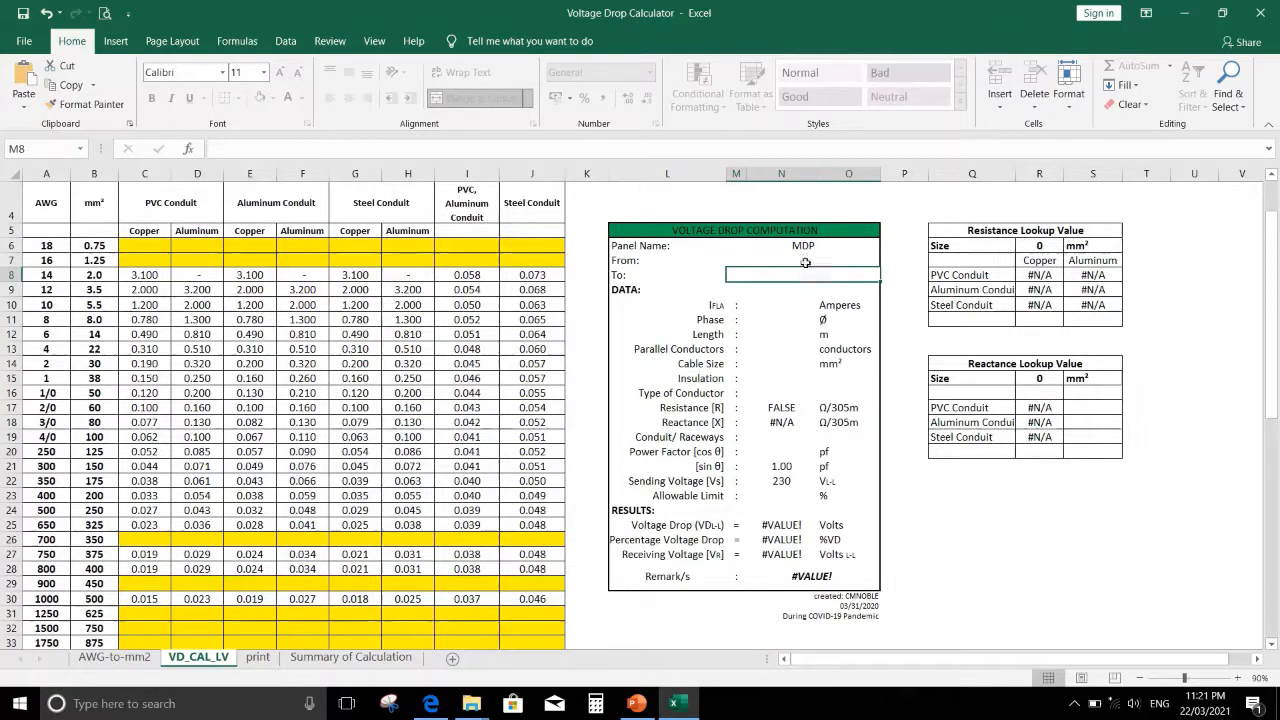
left_click(804, 259)
left_click(812, 247)
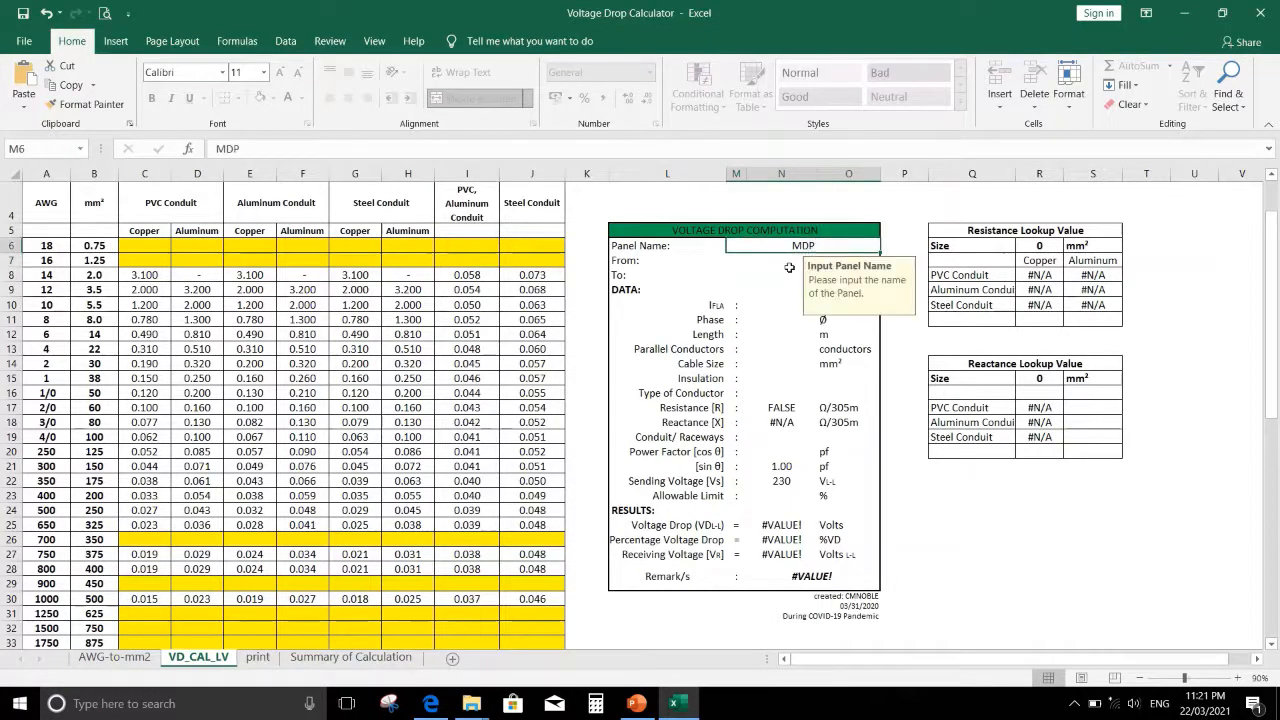
left_click(790, 266)
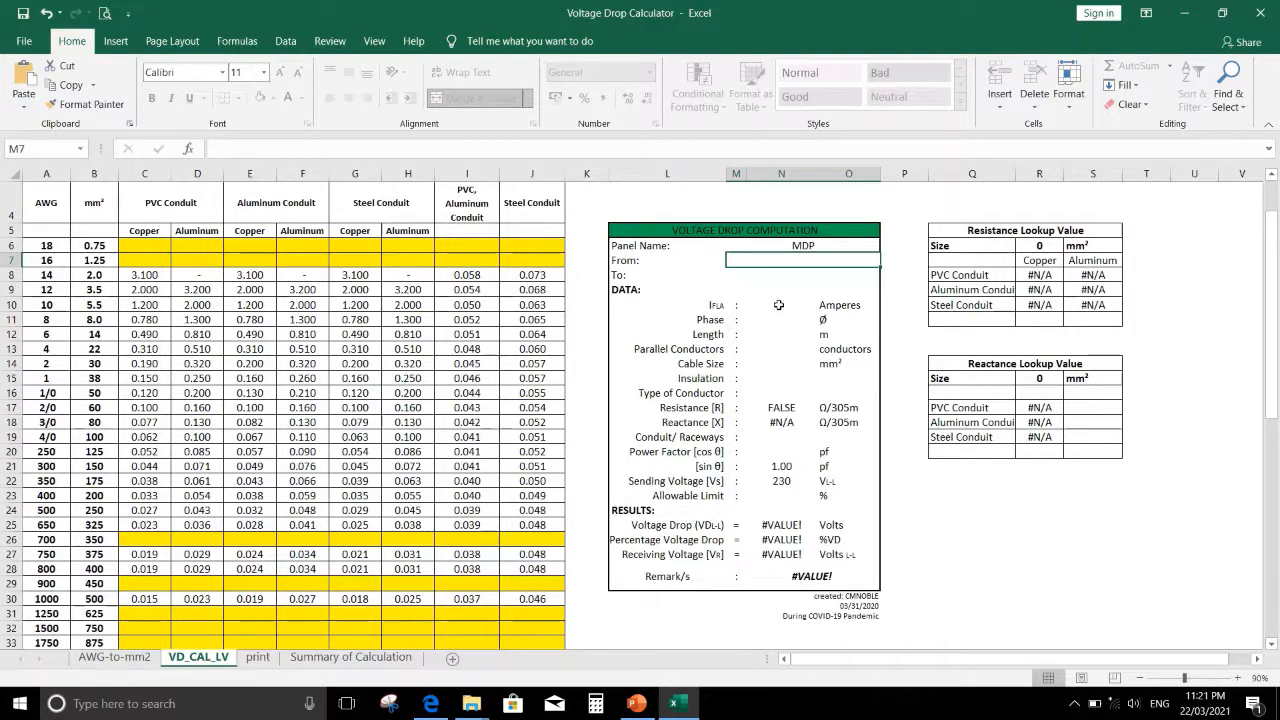
left_click(762, 308)
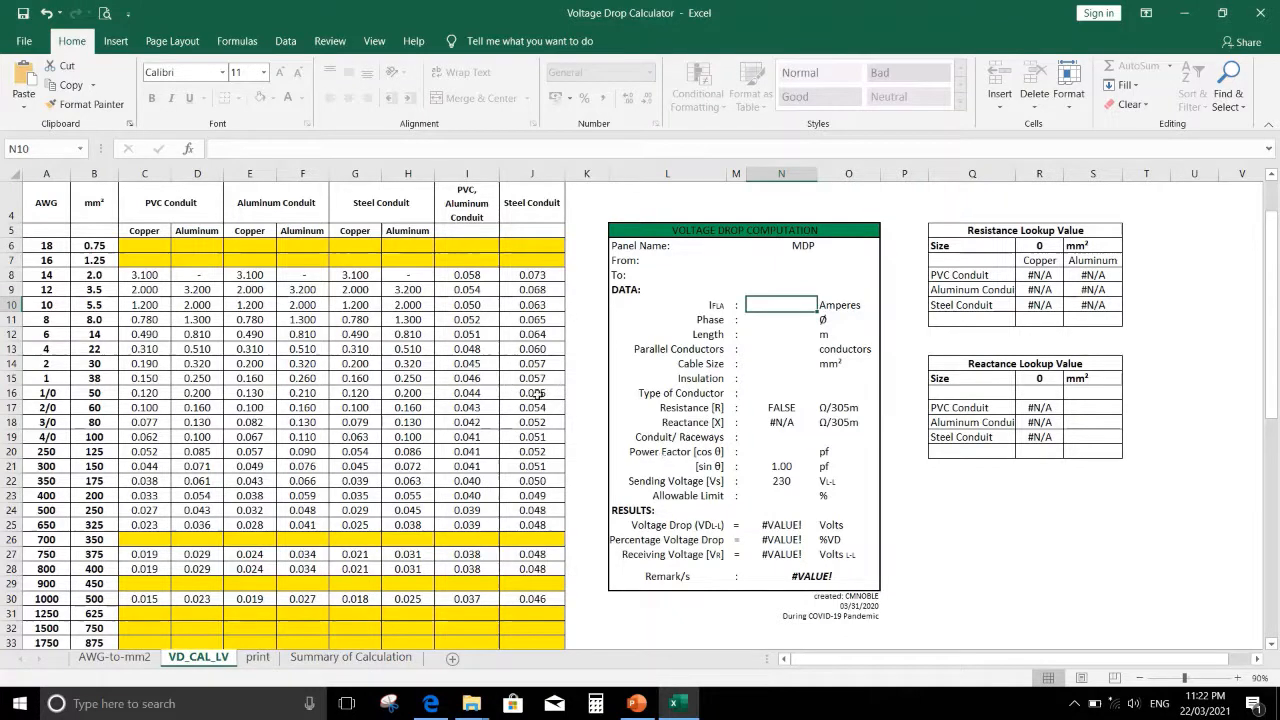
- Enter MDP as the From location and FL-1 as the To location in the voltage drop computation
left_click(794, 264)
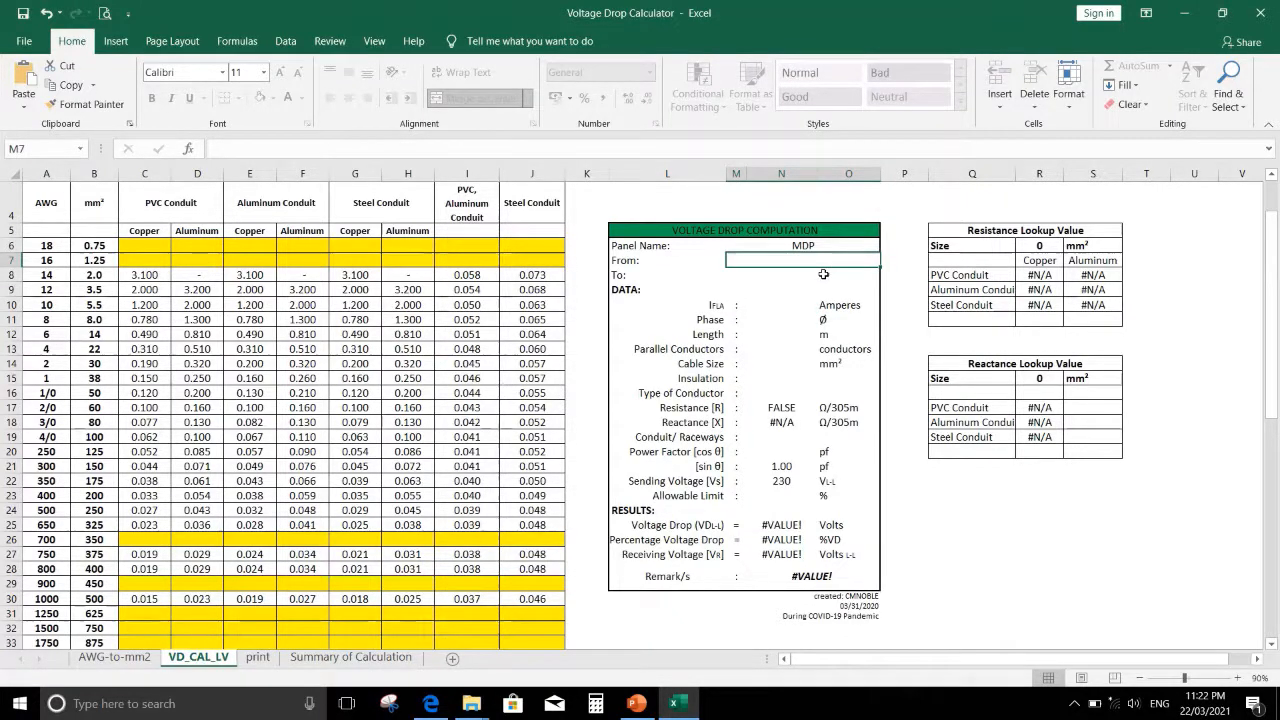
type("MDP")
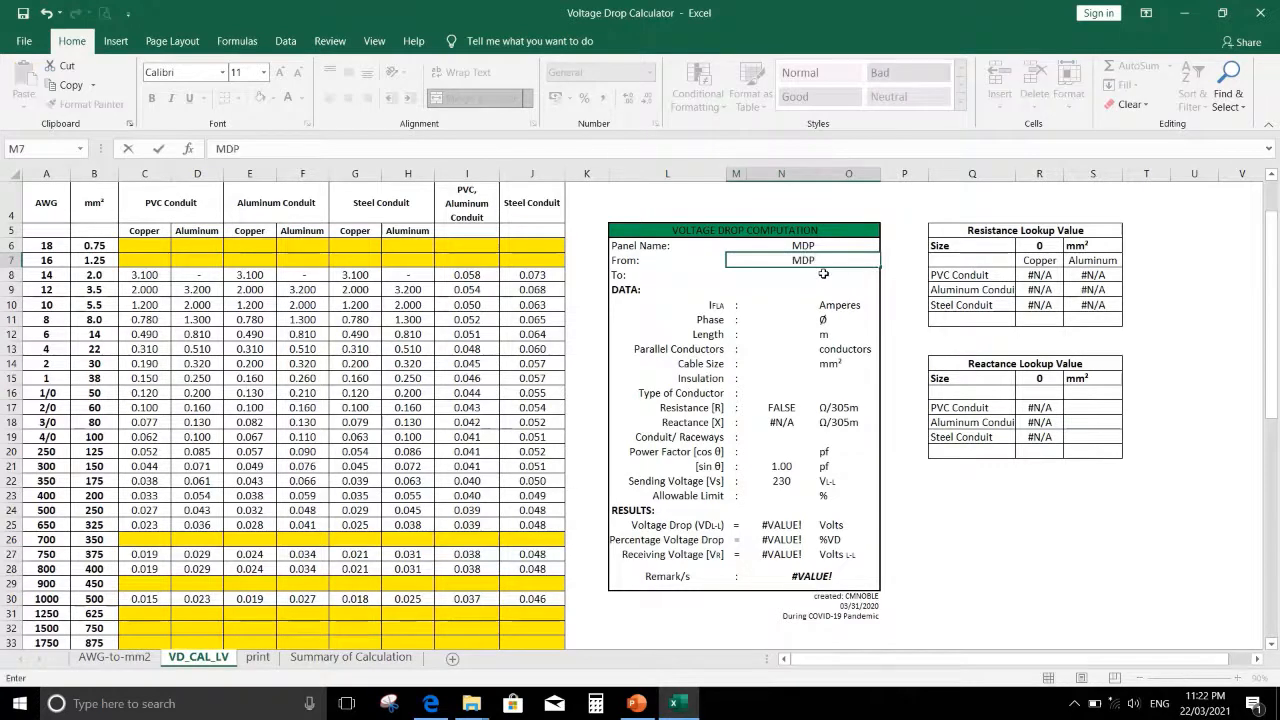
left_click(804, 275)
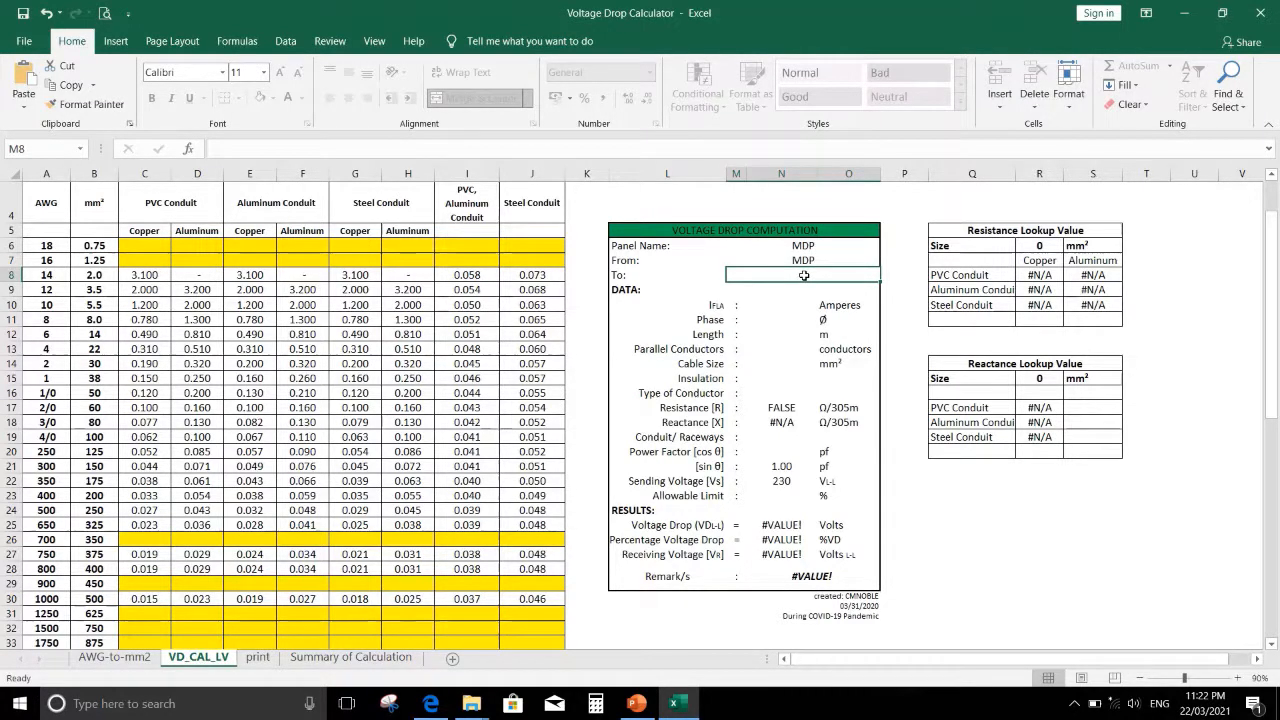
type("FL-")
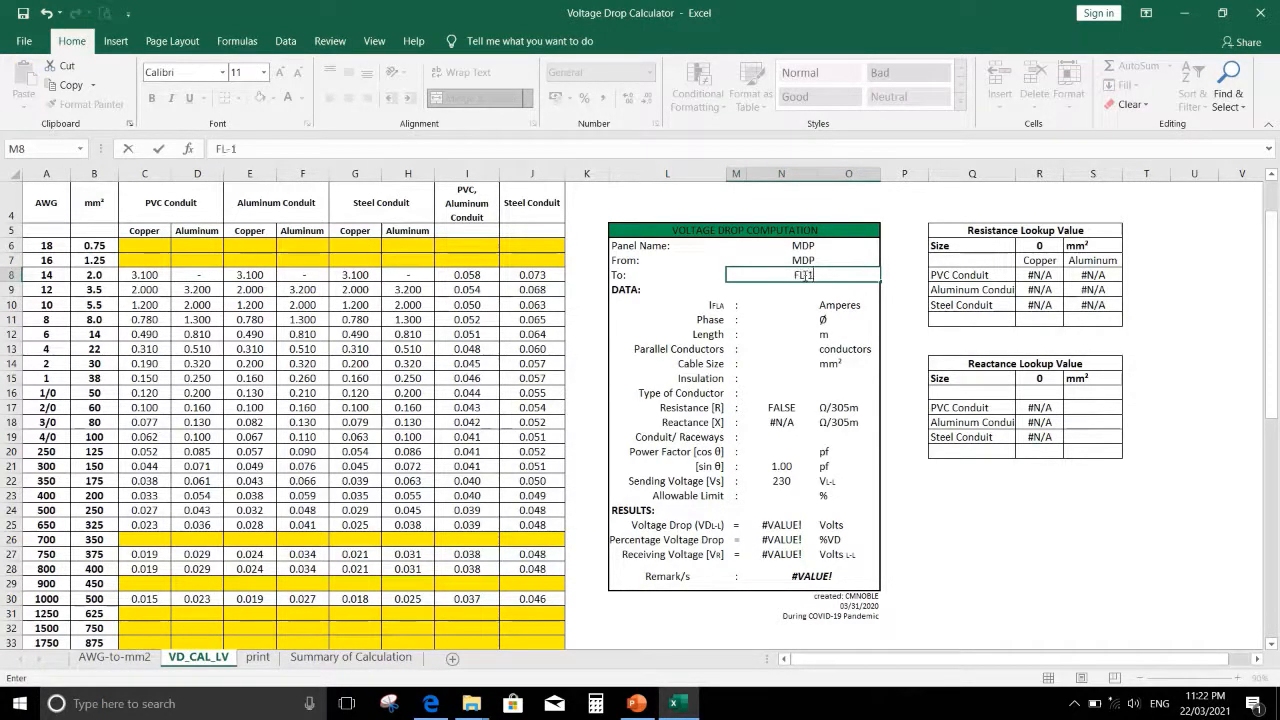
type("1")
left_click(780, 320)
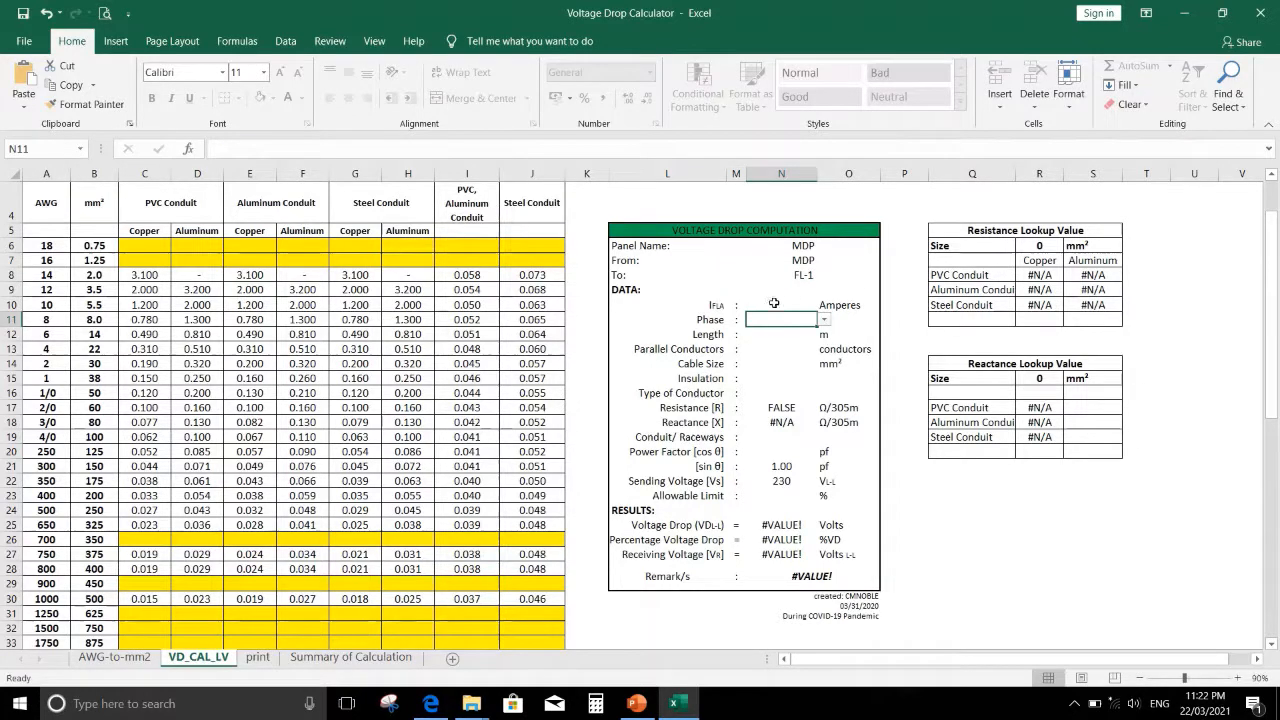
- Set the full-load current to 4 amperes and the phase to 1
left_click(773, 304)
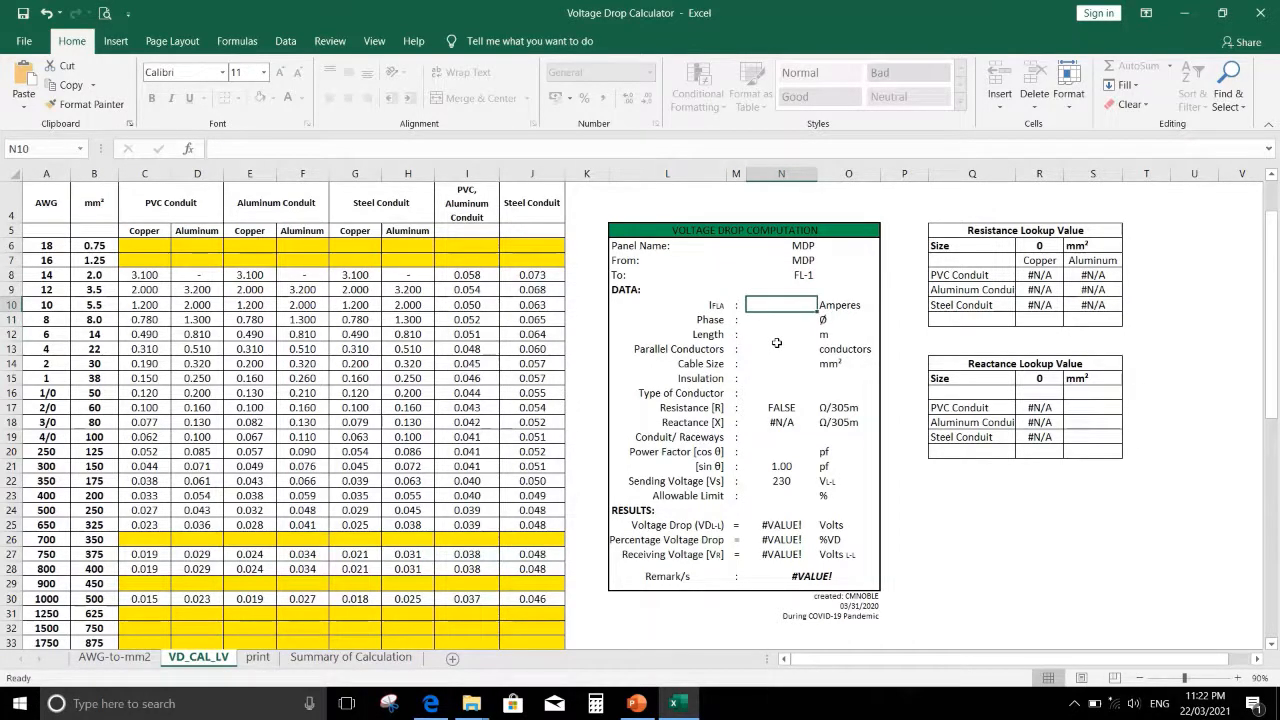
type("4")
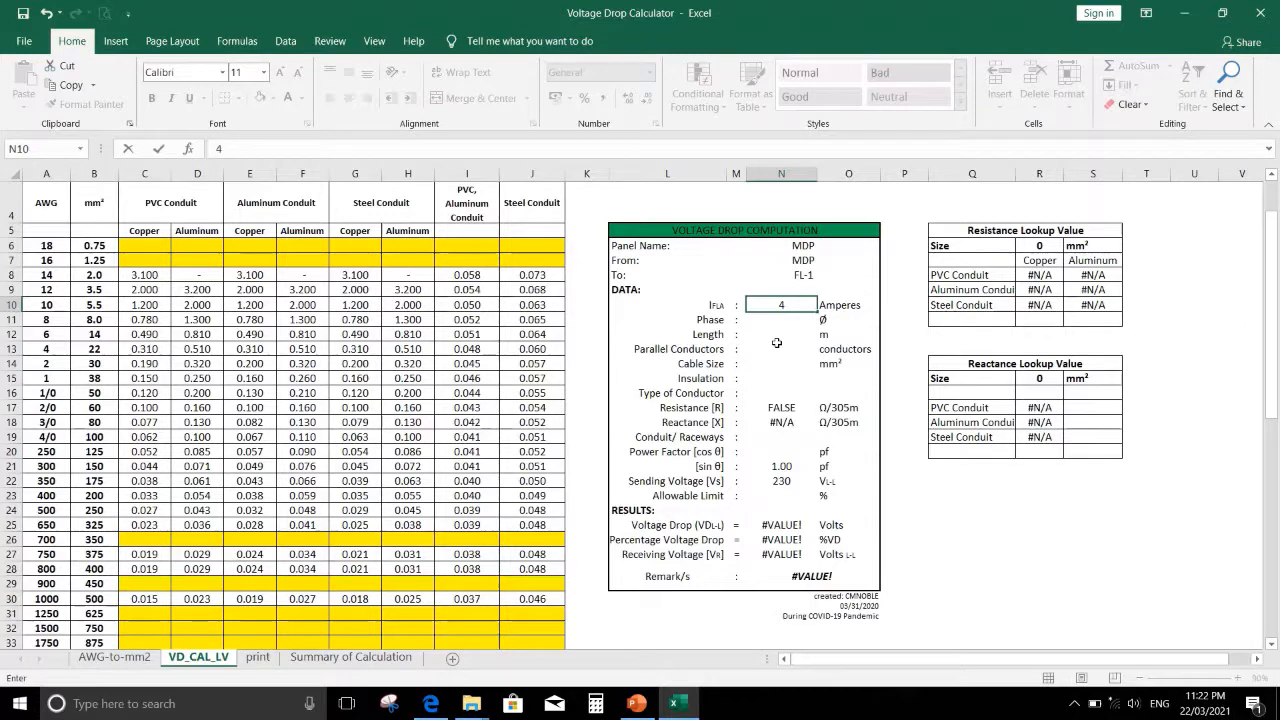
key("Return")
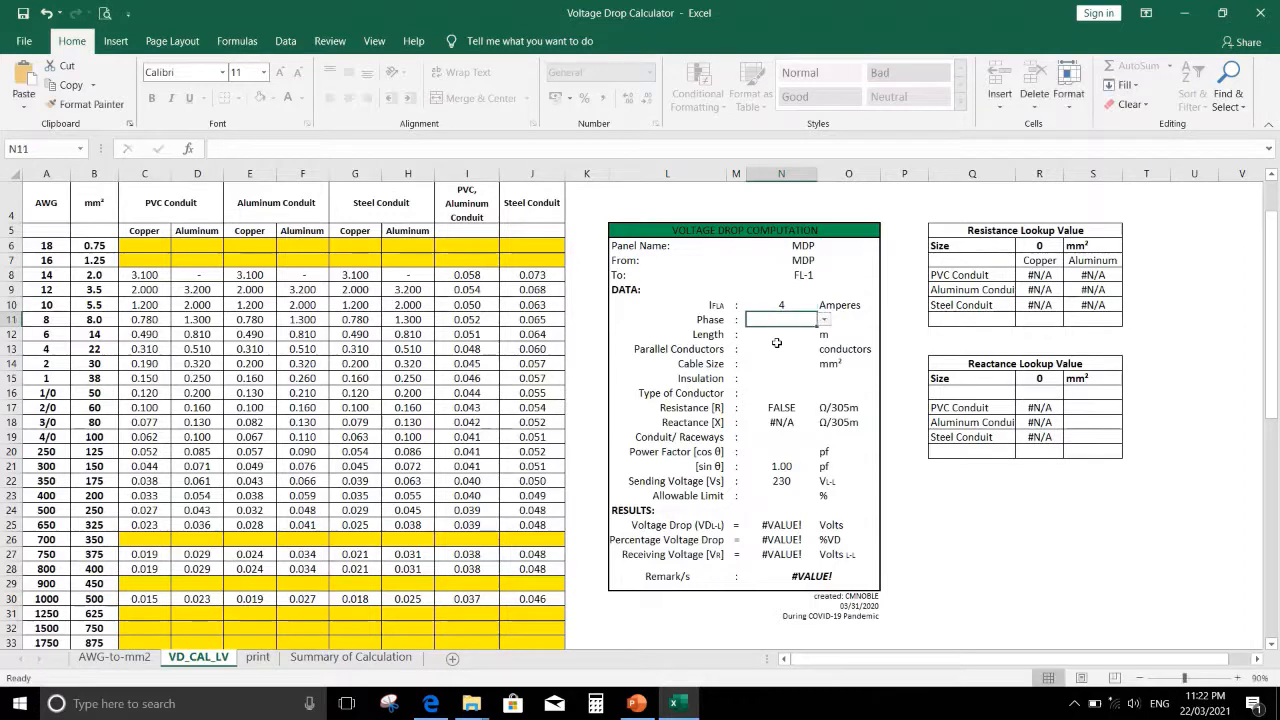
left_click(825, 320)
left_click(772, 334)
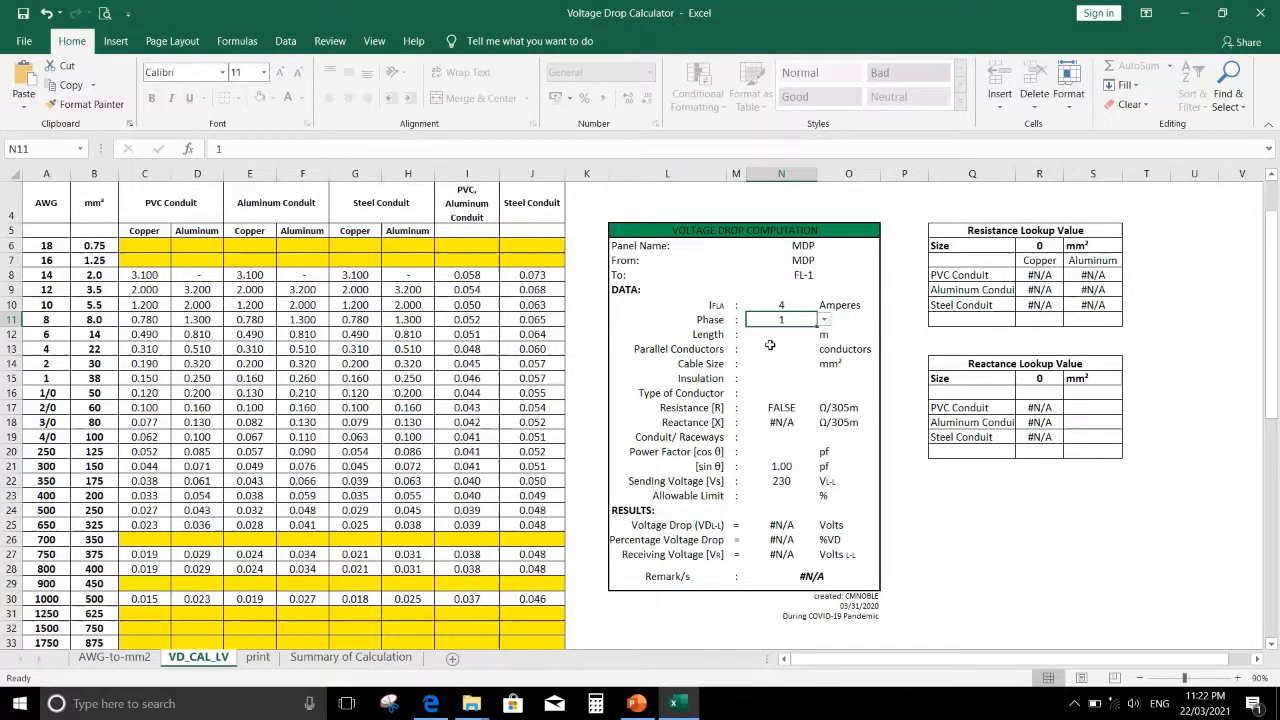
- Set the cable length to 200 m and the number of parallel conductors to 1
left_click(749, 337)
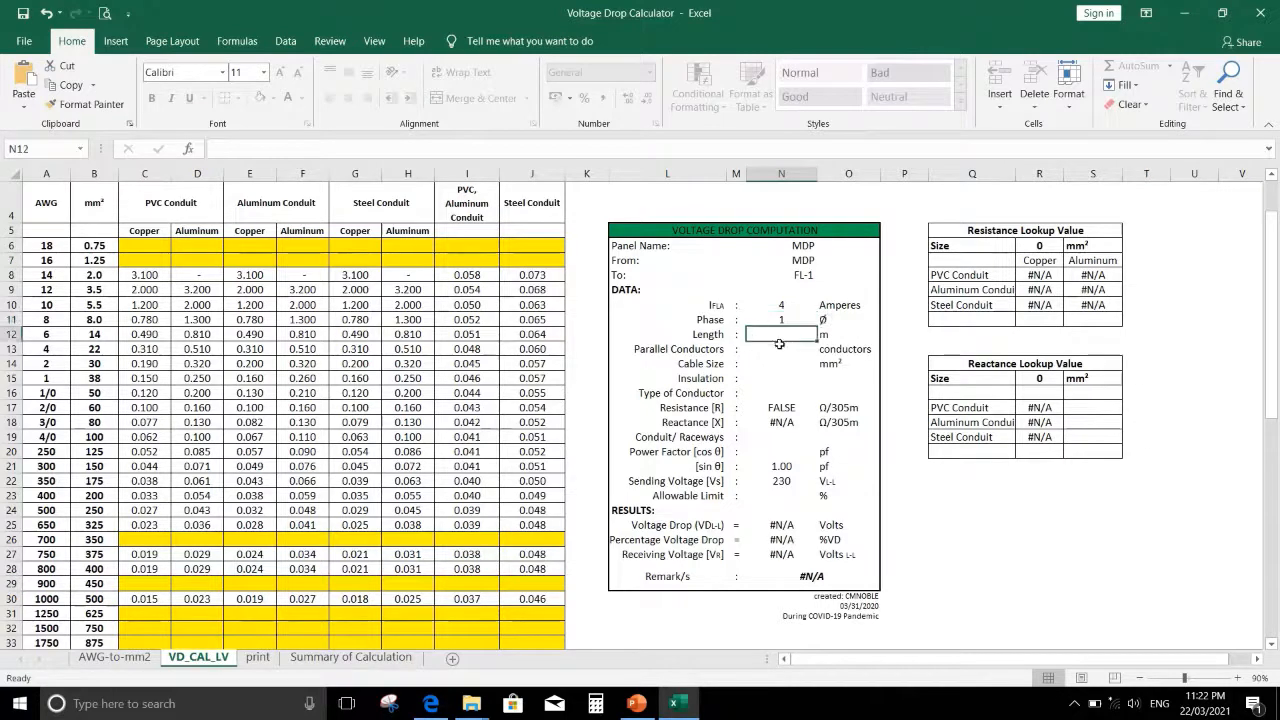
type("200")
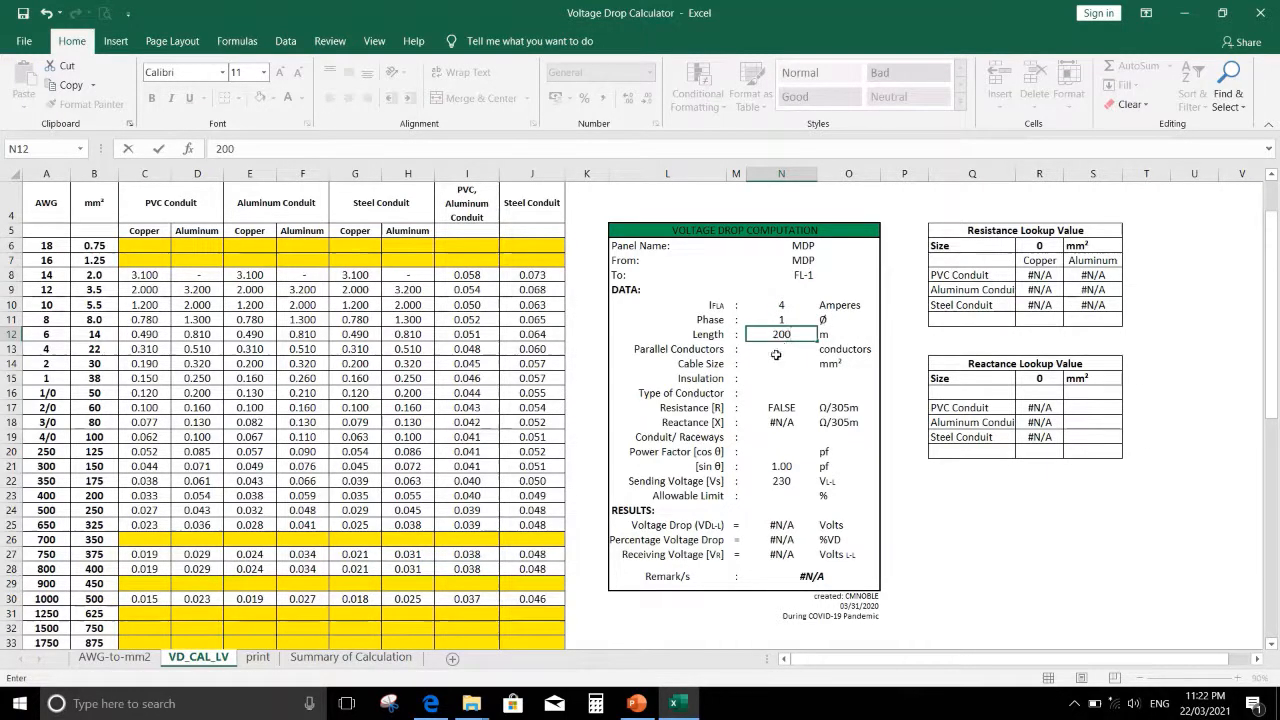
left_click(776, 355)
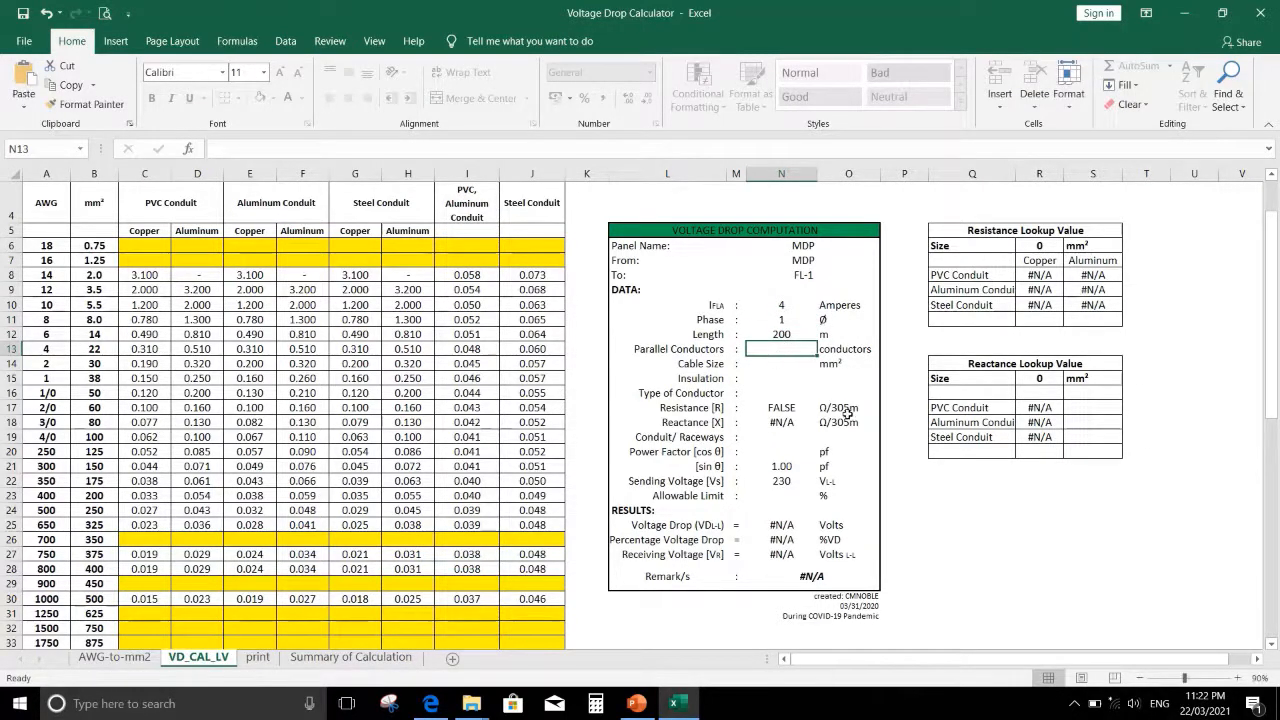
type("1")
key("Return")
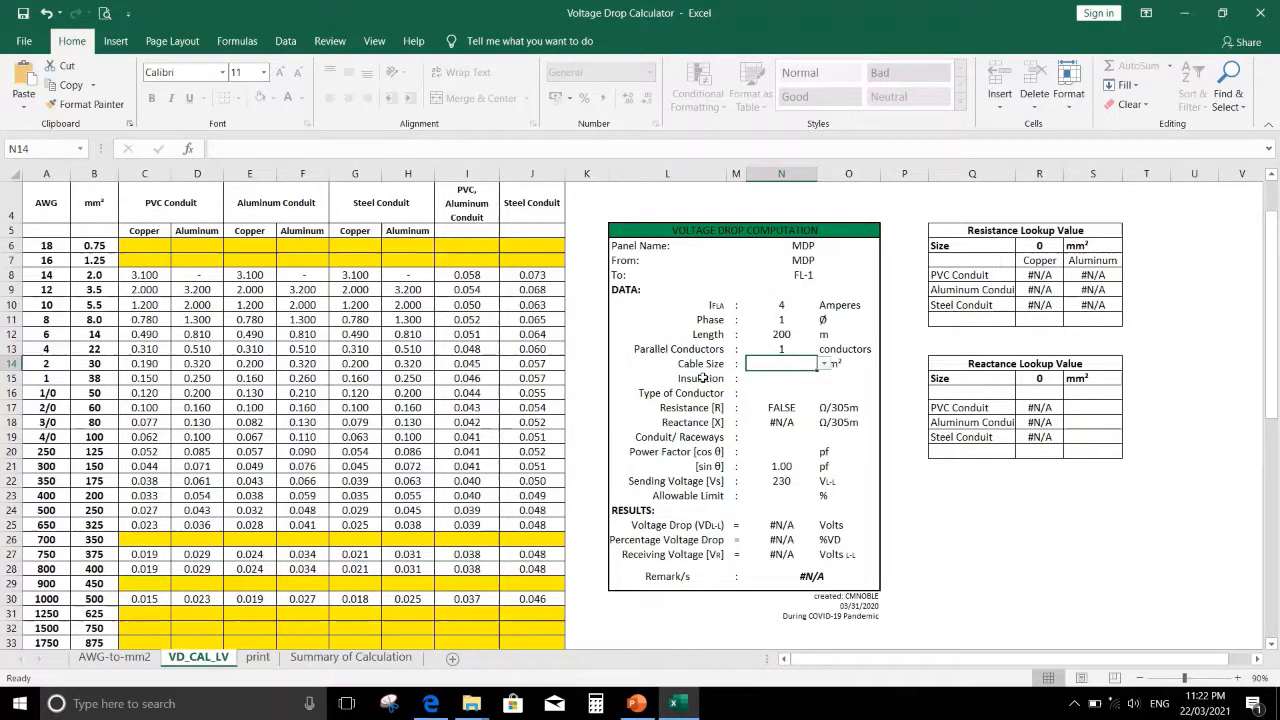
- Choose a cable size of 5.5 mm² and enter THWN as the insulation
left_click(825, 364)
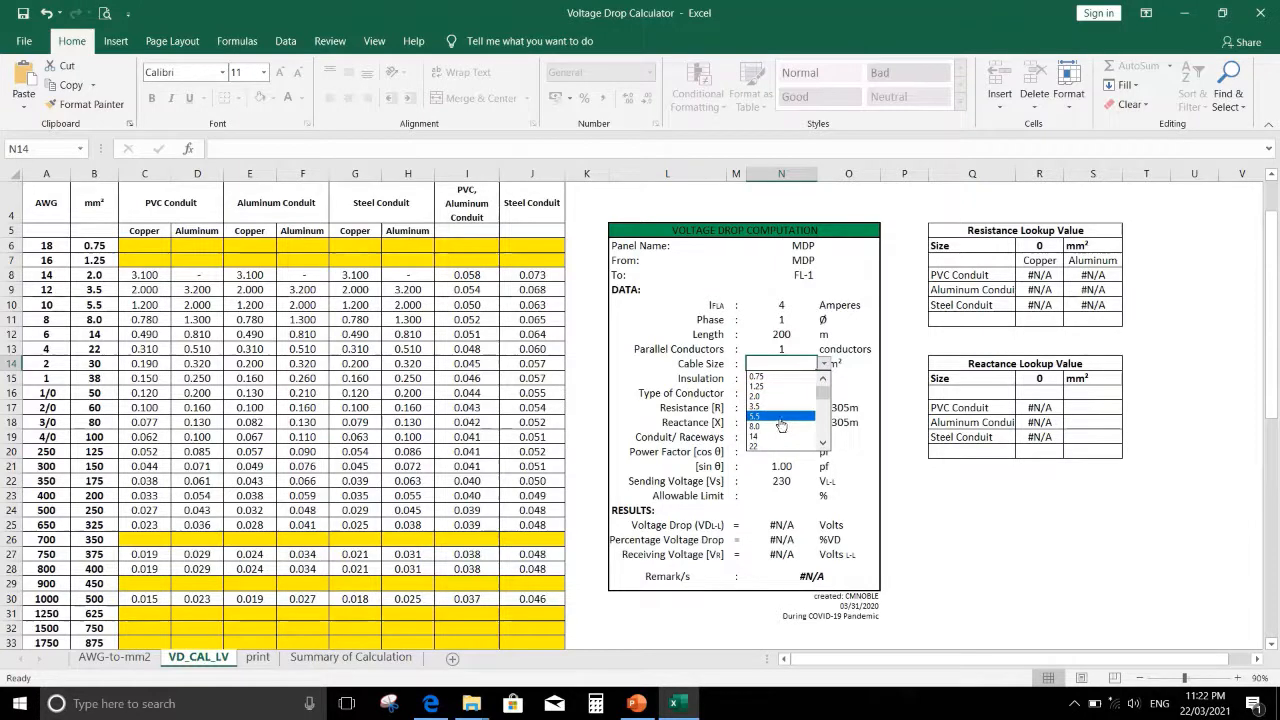
left_click(782, 425)
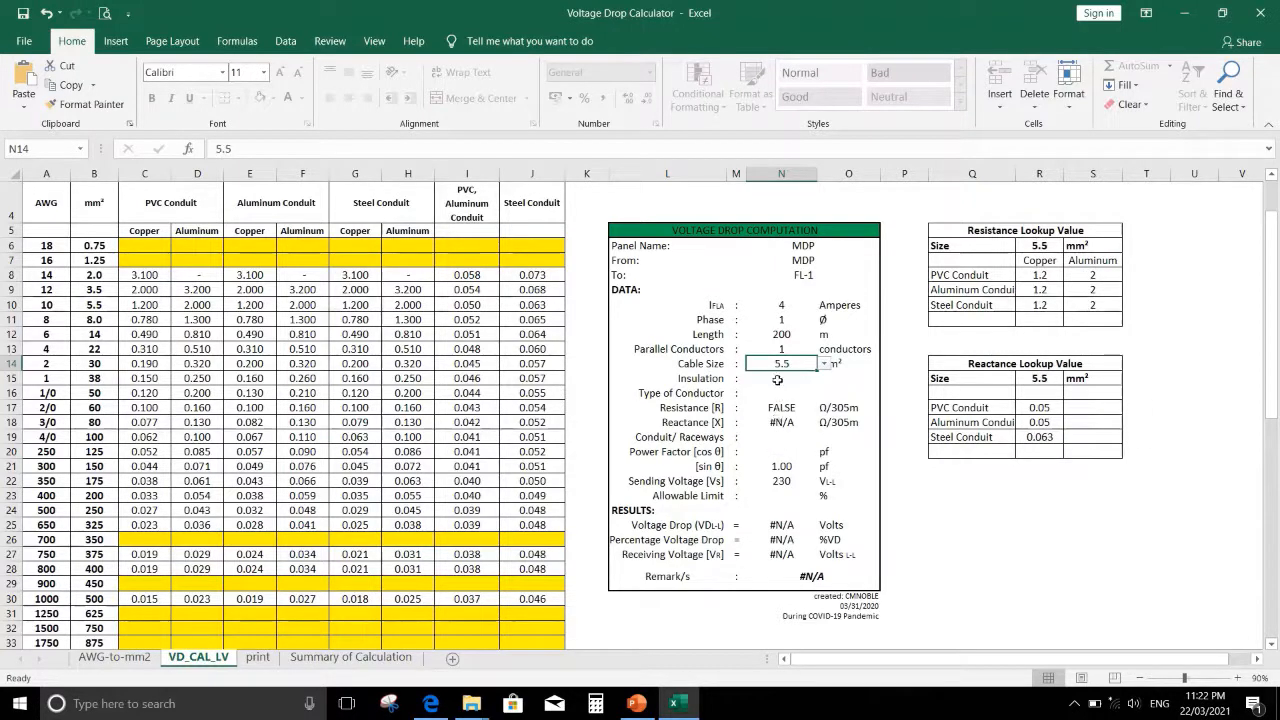
left_click(777, 380)
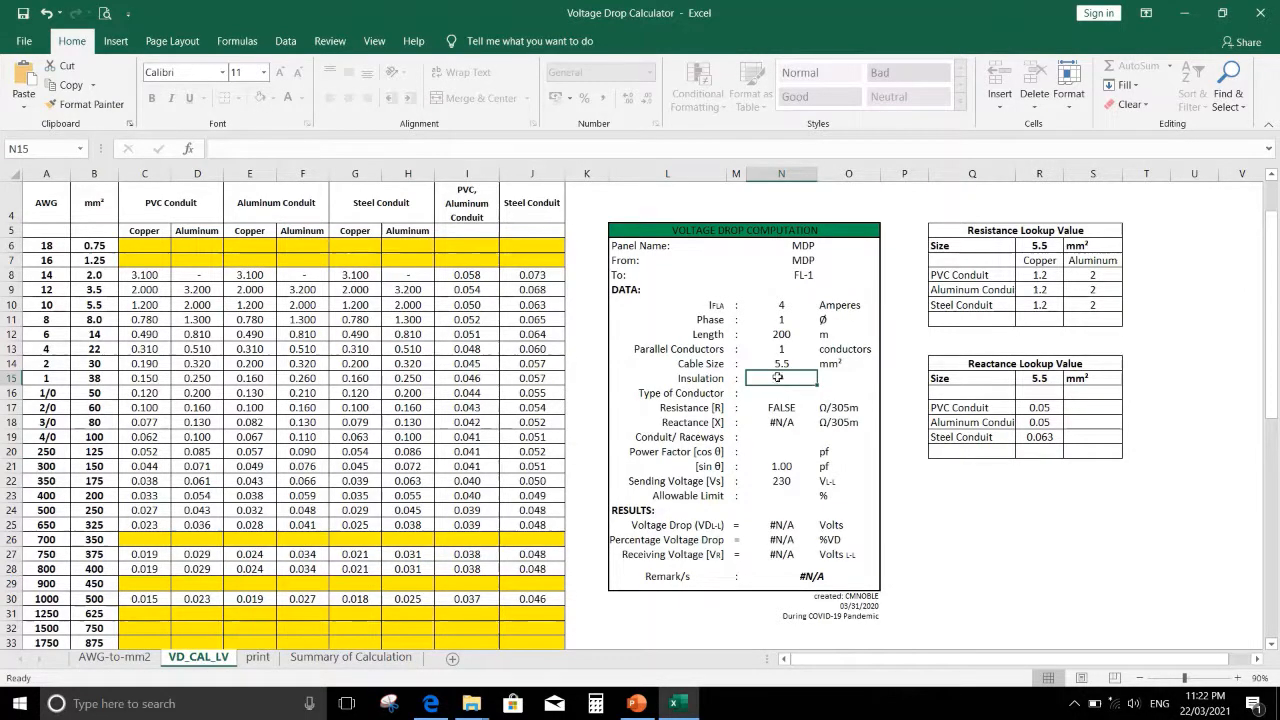
scroll(770, 395, "down", 1)
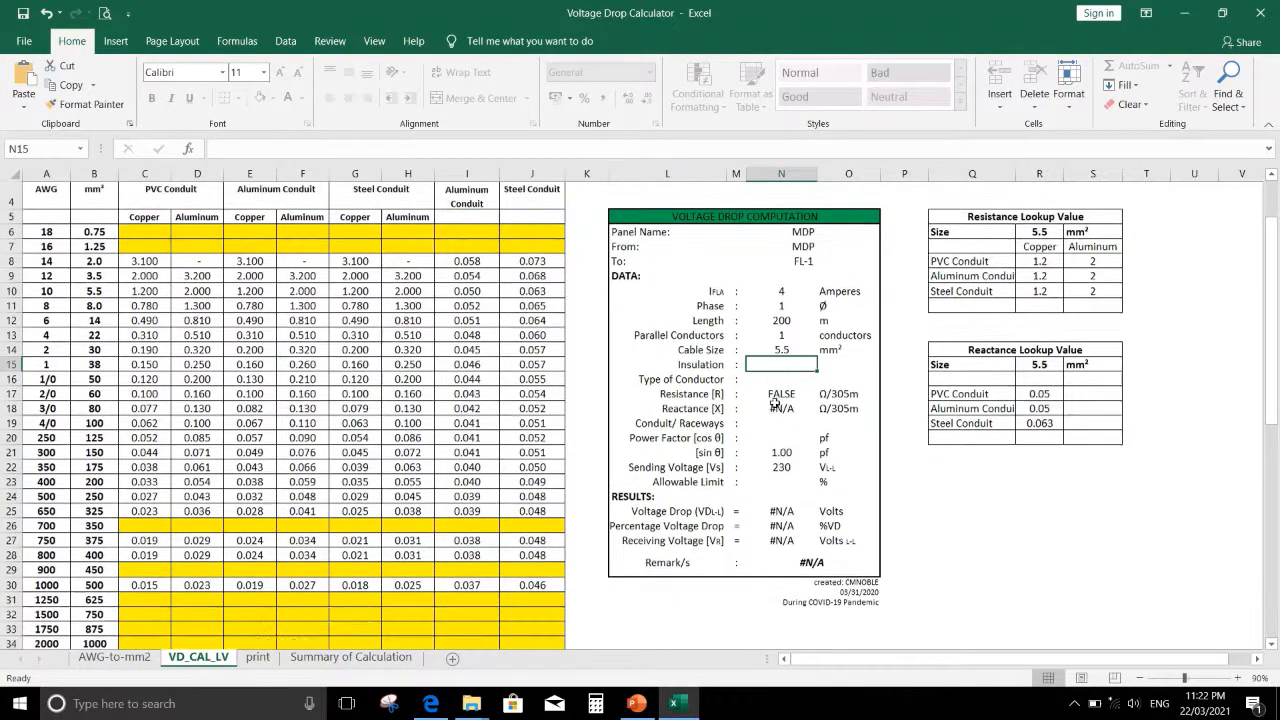
scroll(781, 396, "up", 2)
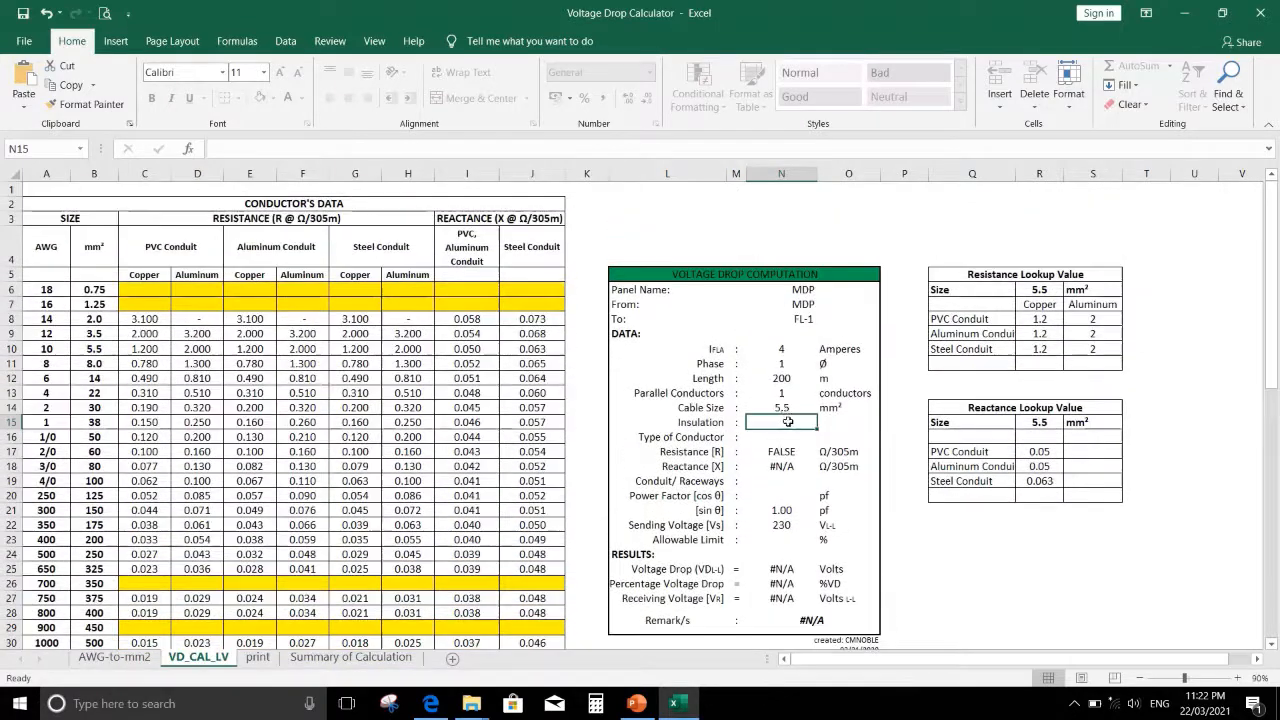
type("TH")
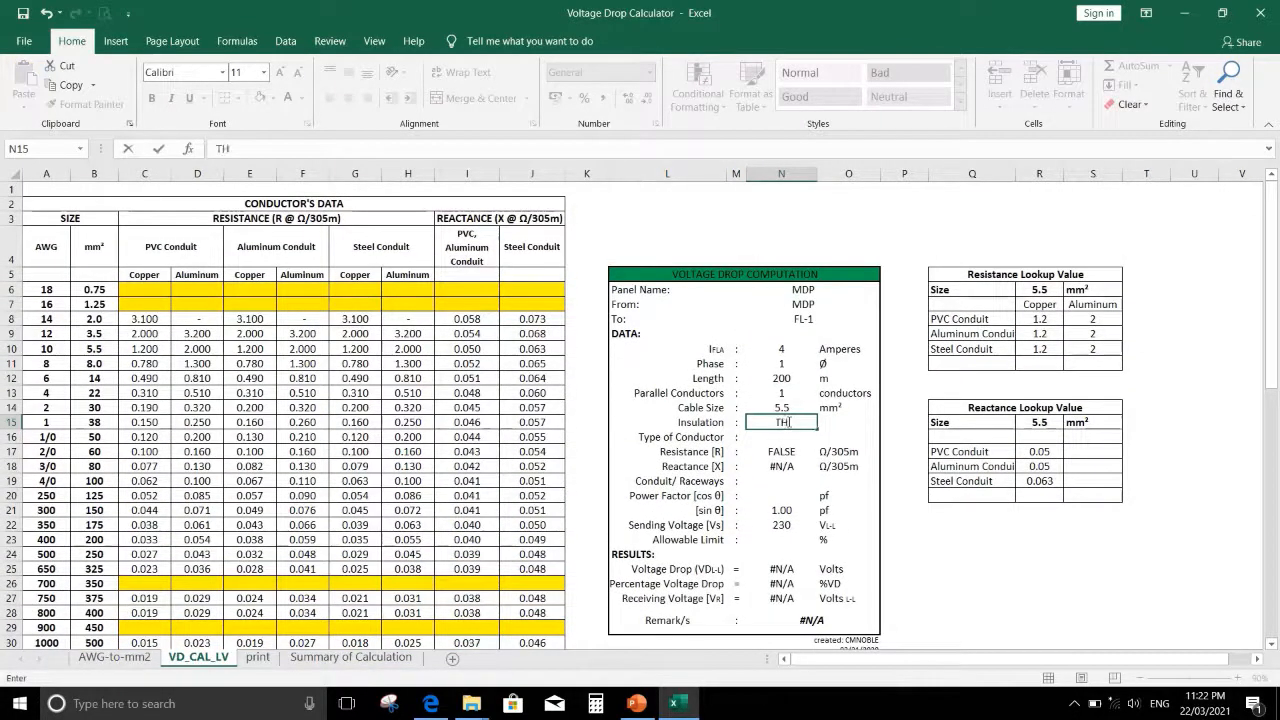
type("WN")
key("Return")
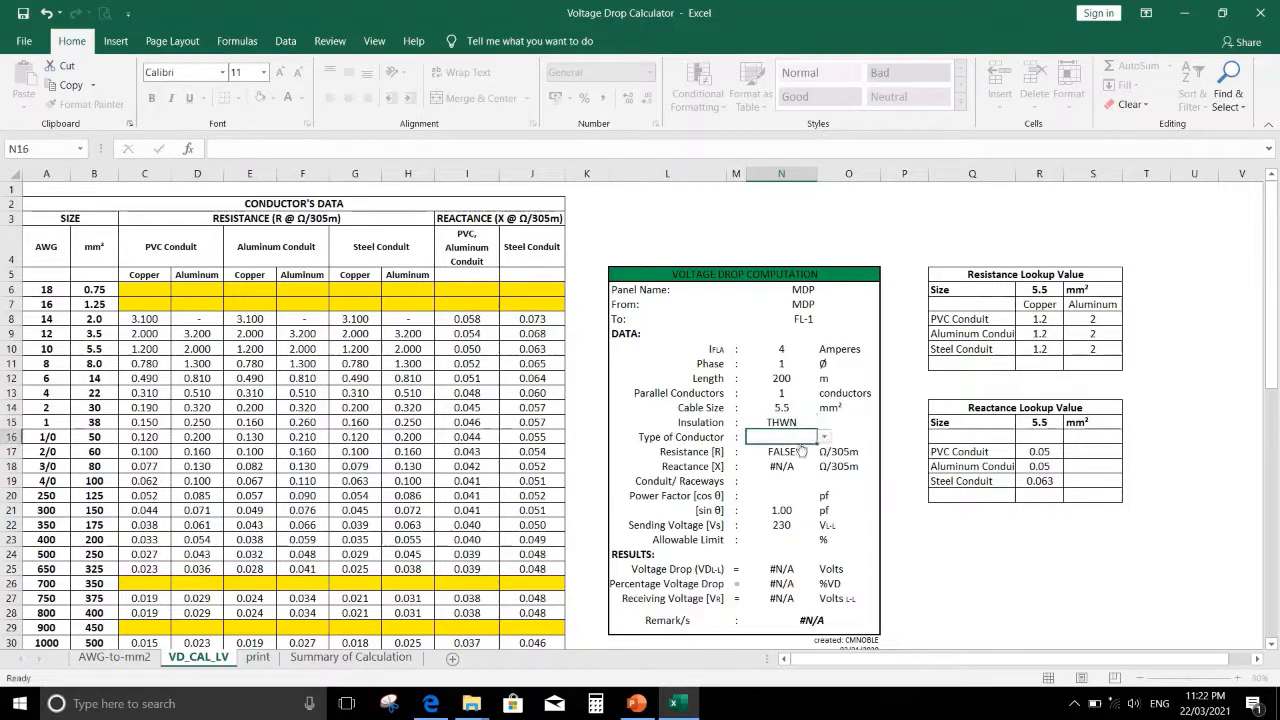
- Choose Copper as the type of conductor and Steel Conduit as the conduit/raceway
left_click(823, 438)
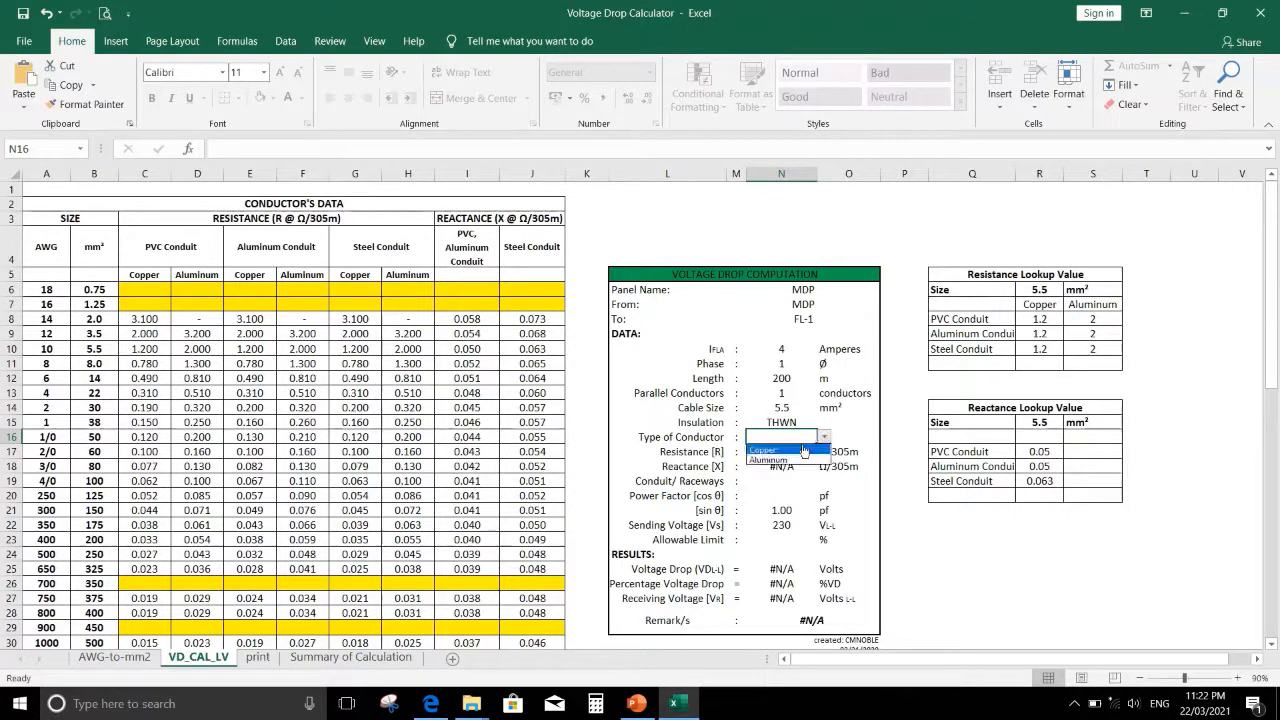
left_click(800, 453)
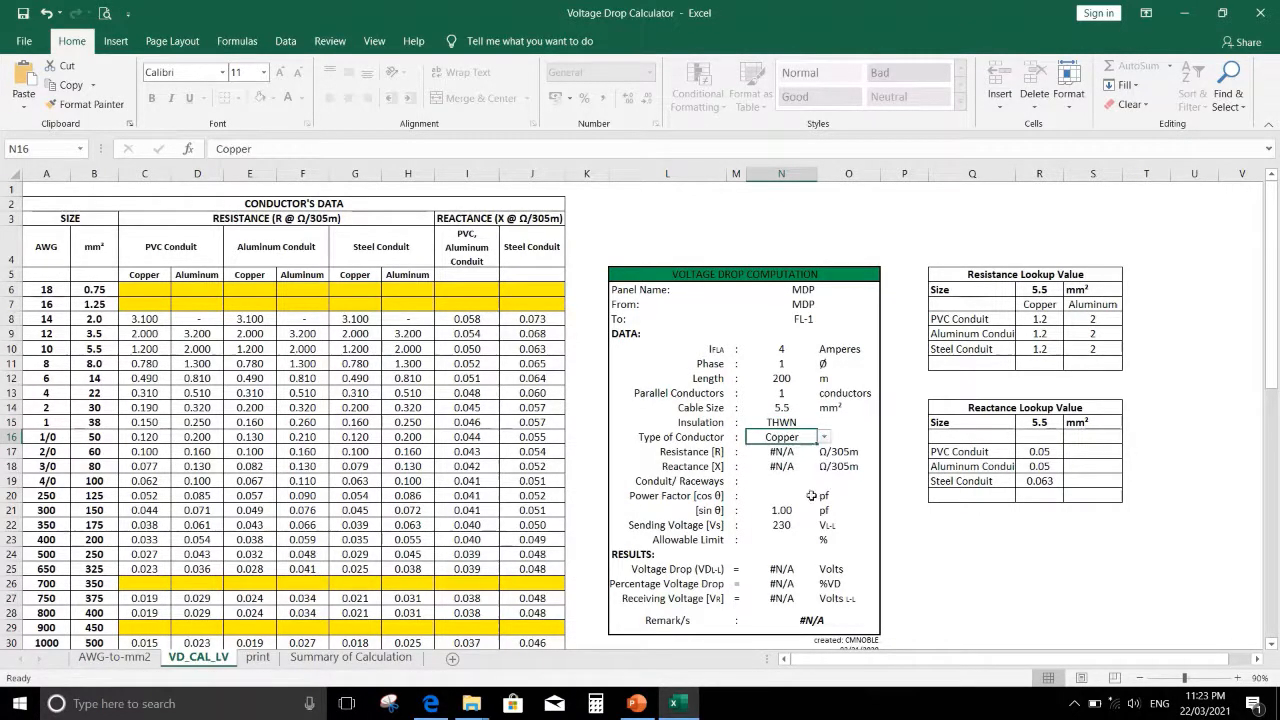
left_click(783, 484)
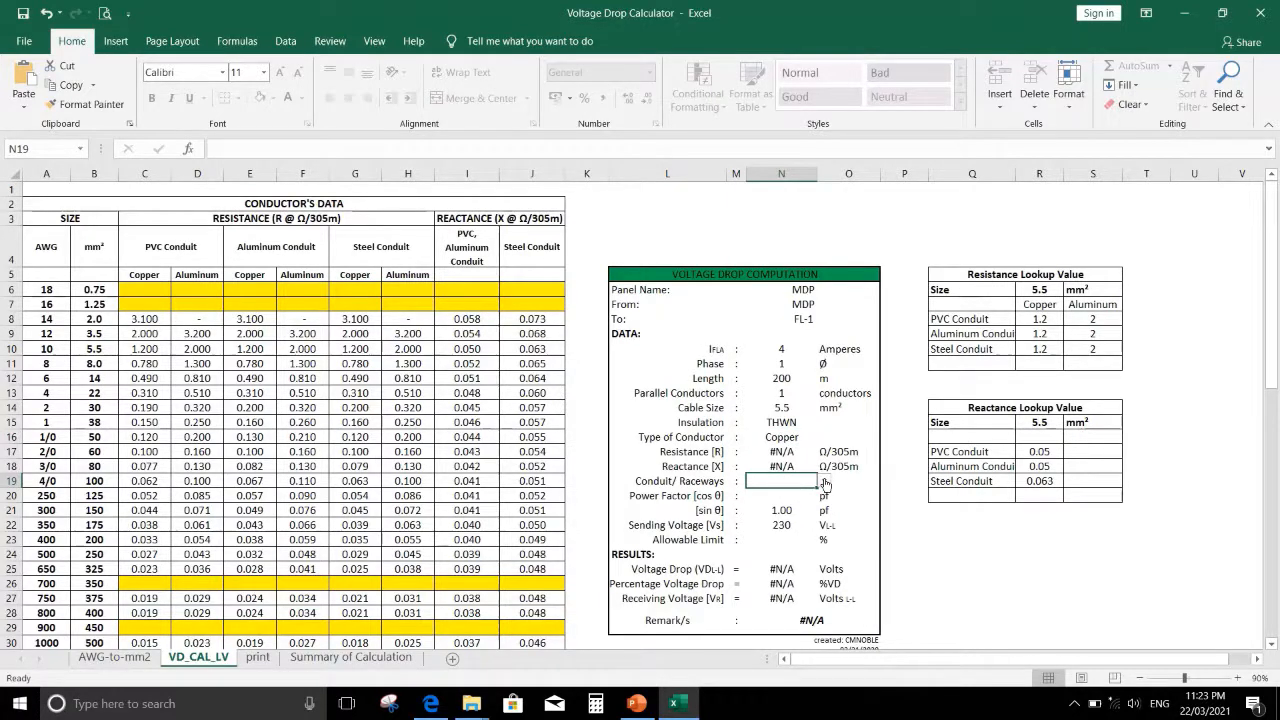
left_click(825, 484)
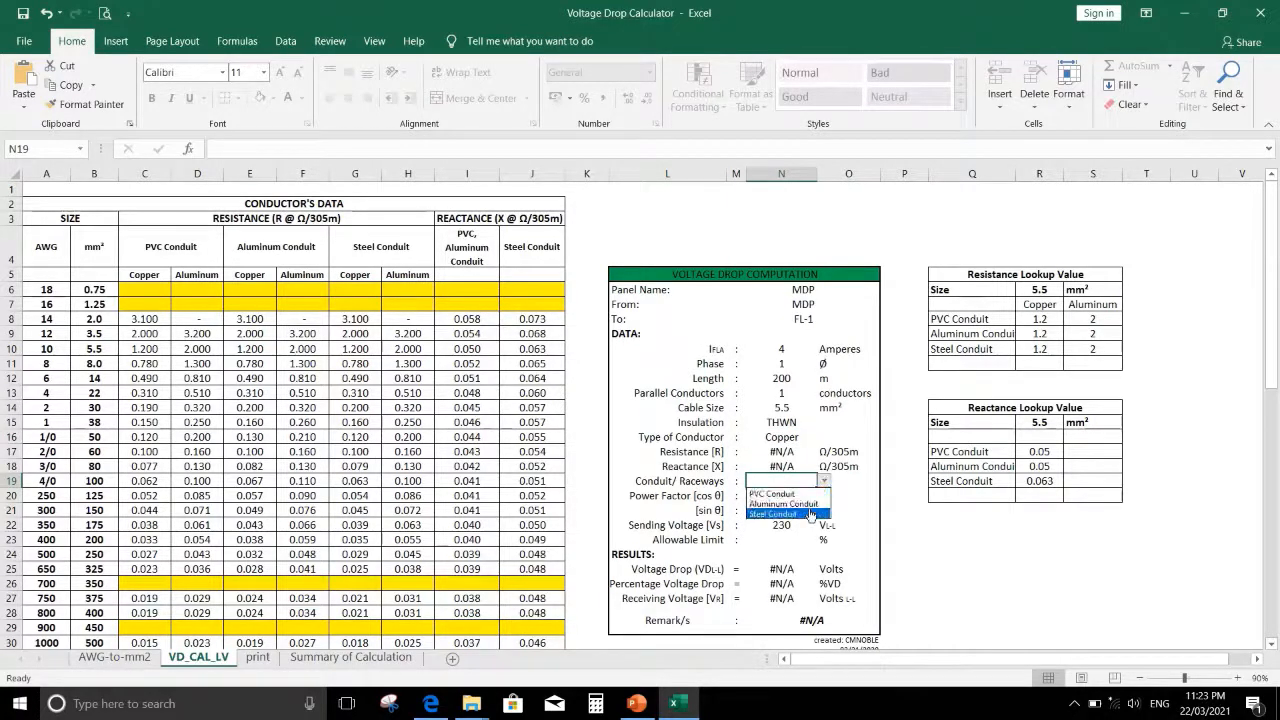
left_click(811, 515)
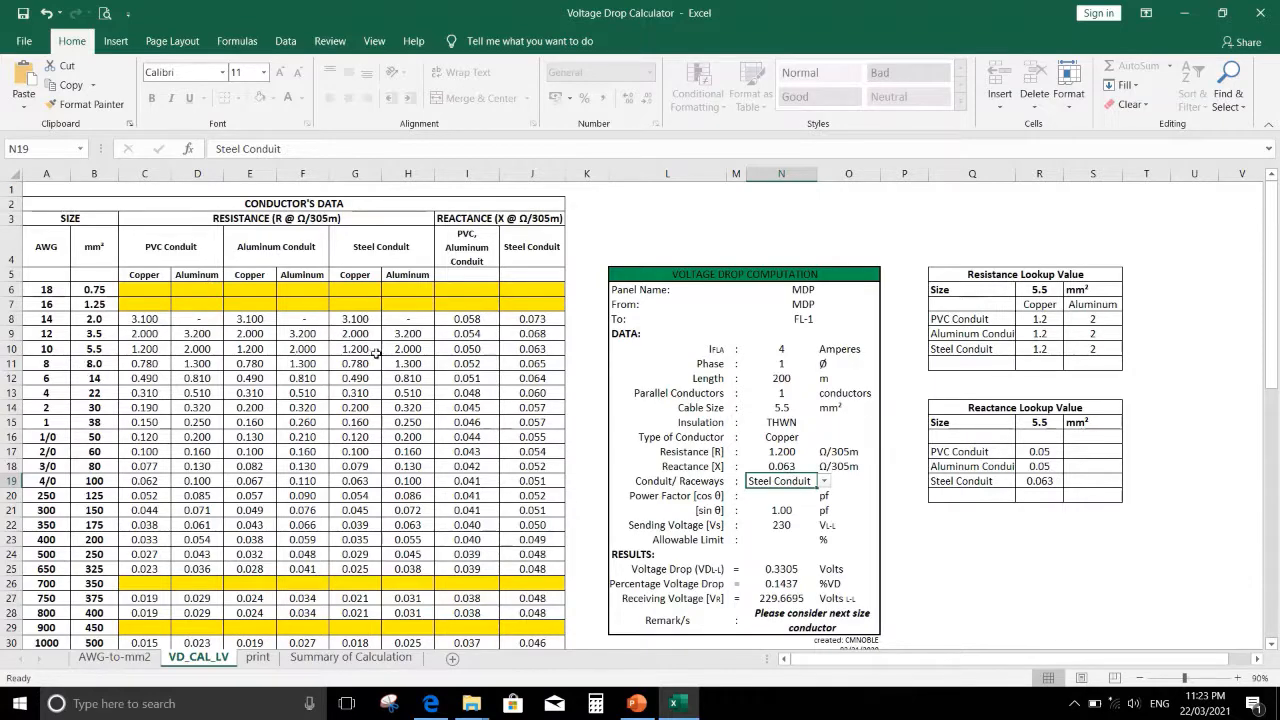
- Read the reference notes below the conductor's data table
scroll(376, 354, "down", 1)
scroll(388, 368, "down", 4)
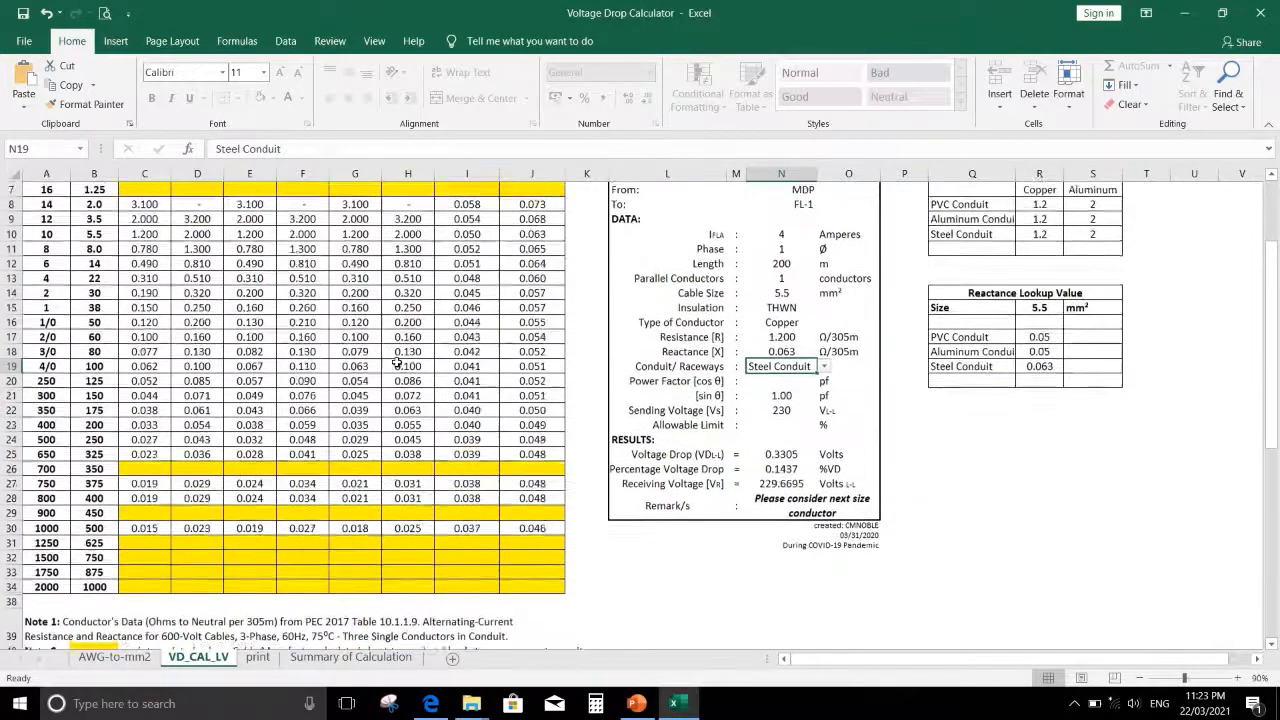
scroll(400, 409, "down", 1)
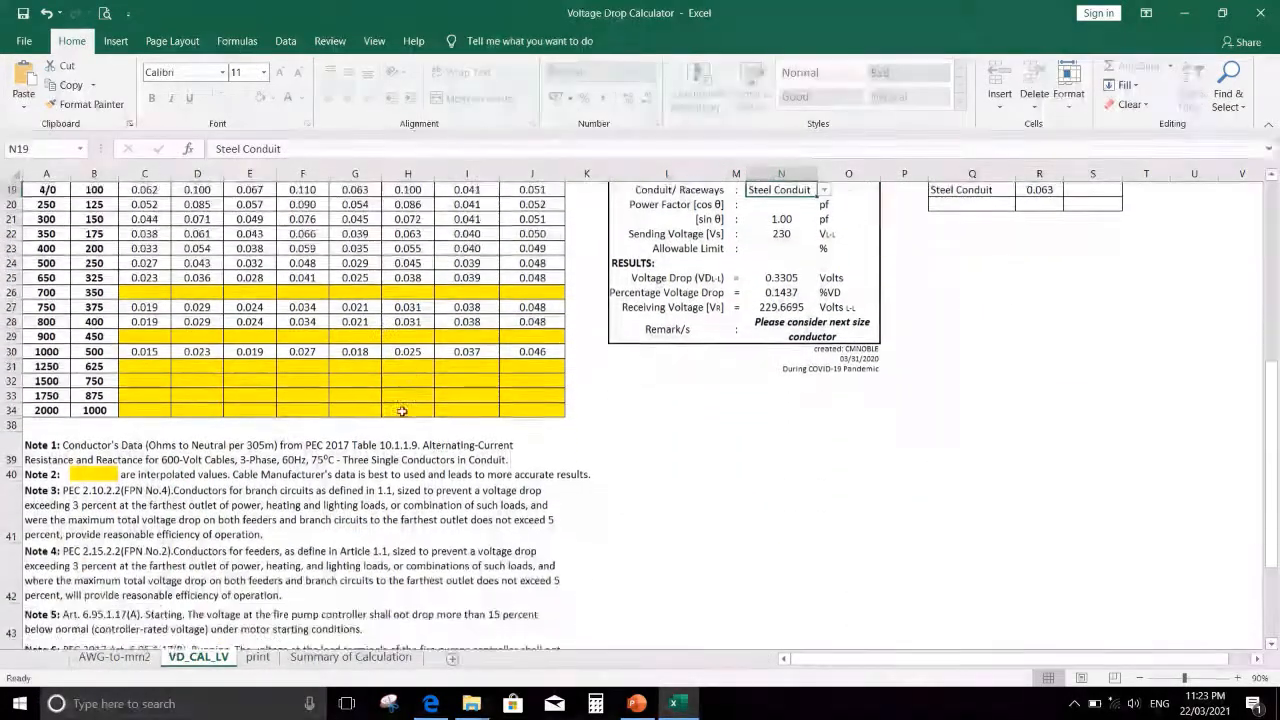
scroll(392, 425, "down", 1)
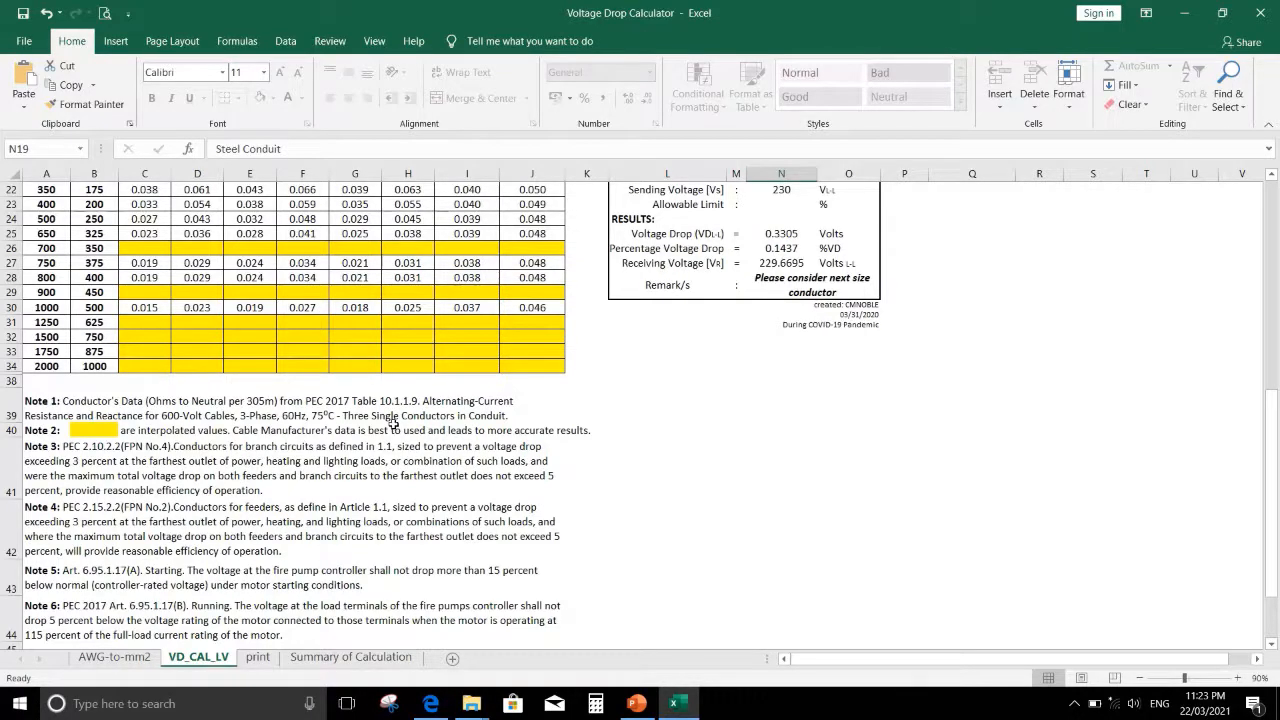
- Compare the conductor's data table with Notes 1 to 6, including the voltage drop limits for branch circuits, feeders and fire pumps
scroll(421, 406, "up", 5)
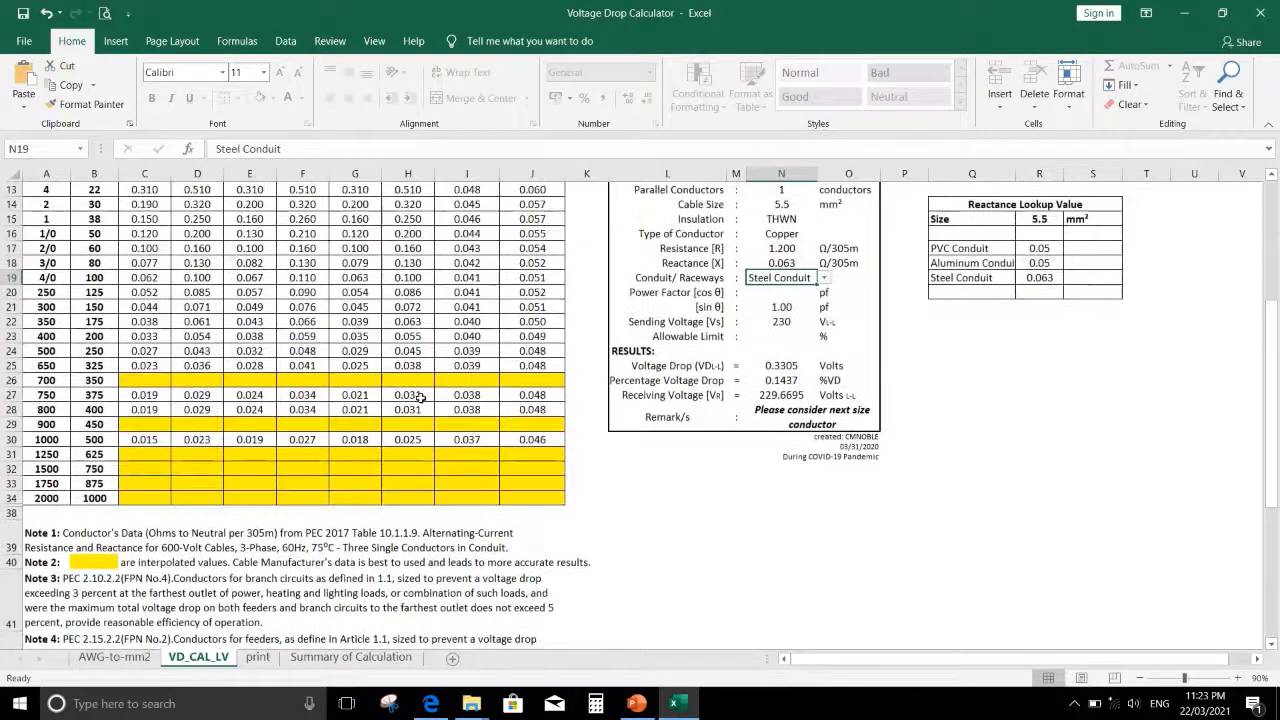
scroll(421, 398, "up", 1)
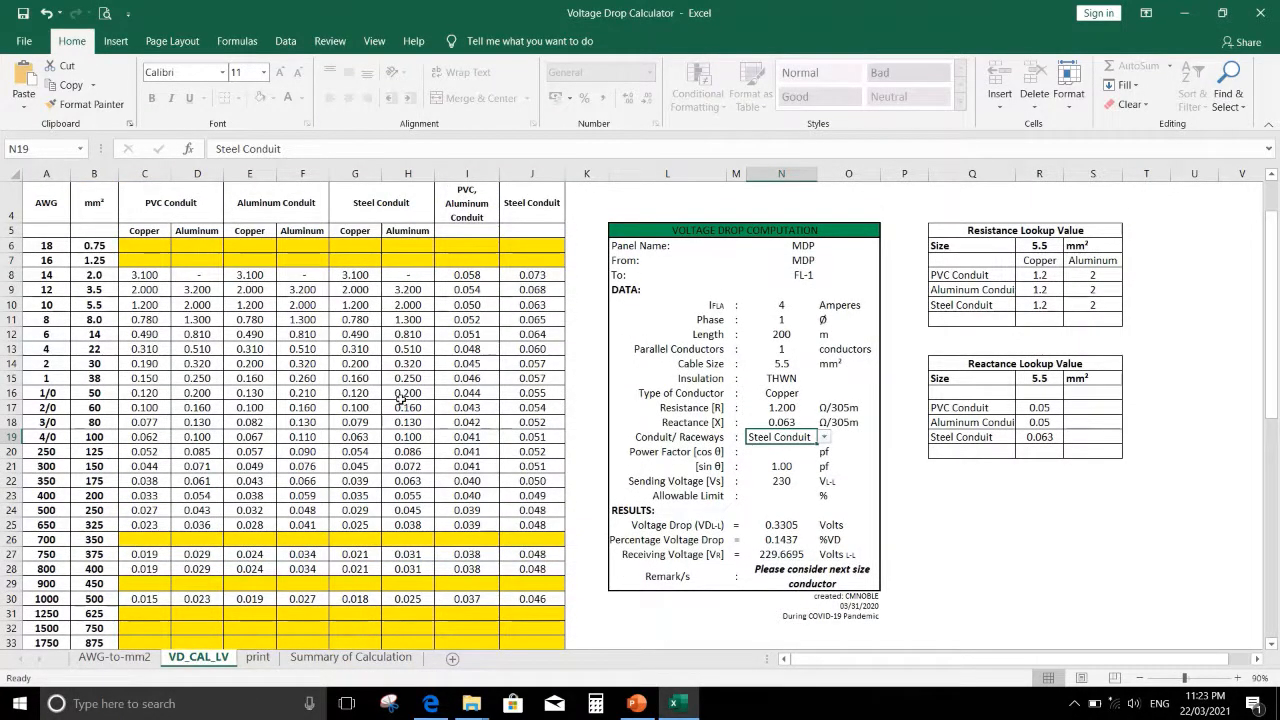
scroll(286, 562, "down", 1)
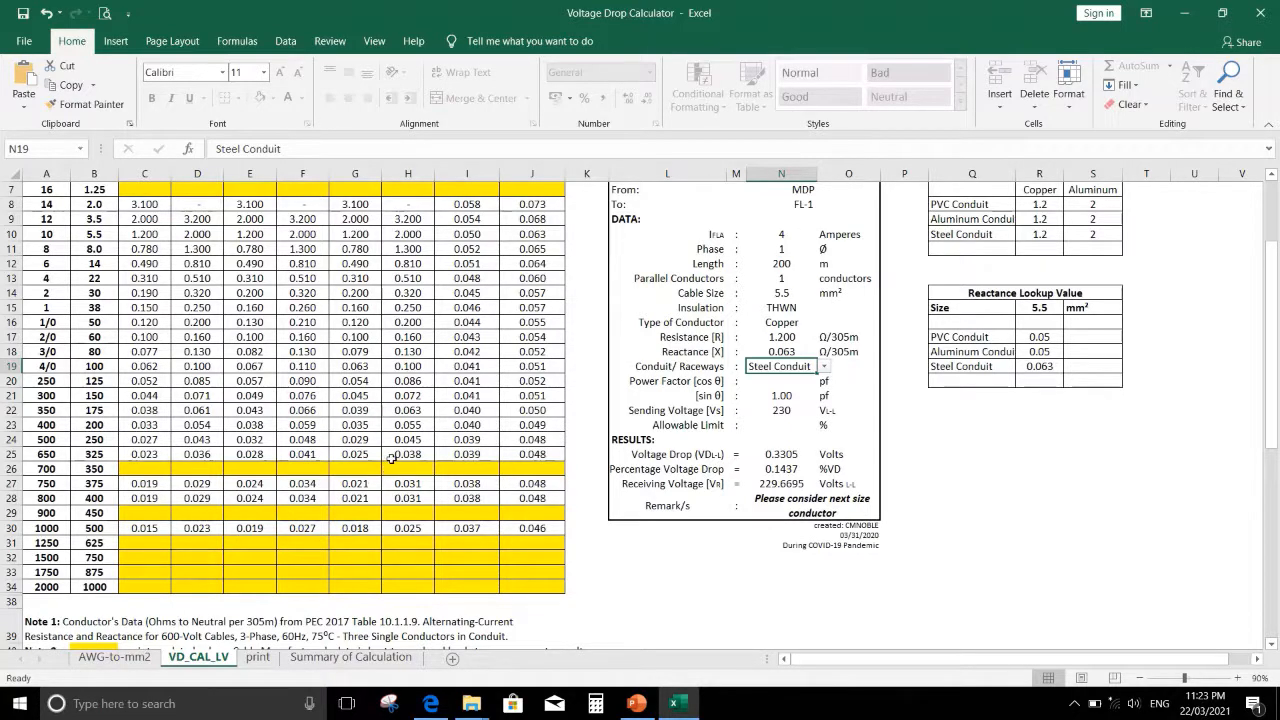
scroll(392, 458, "down", 3)
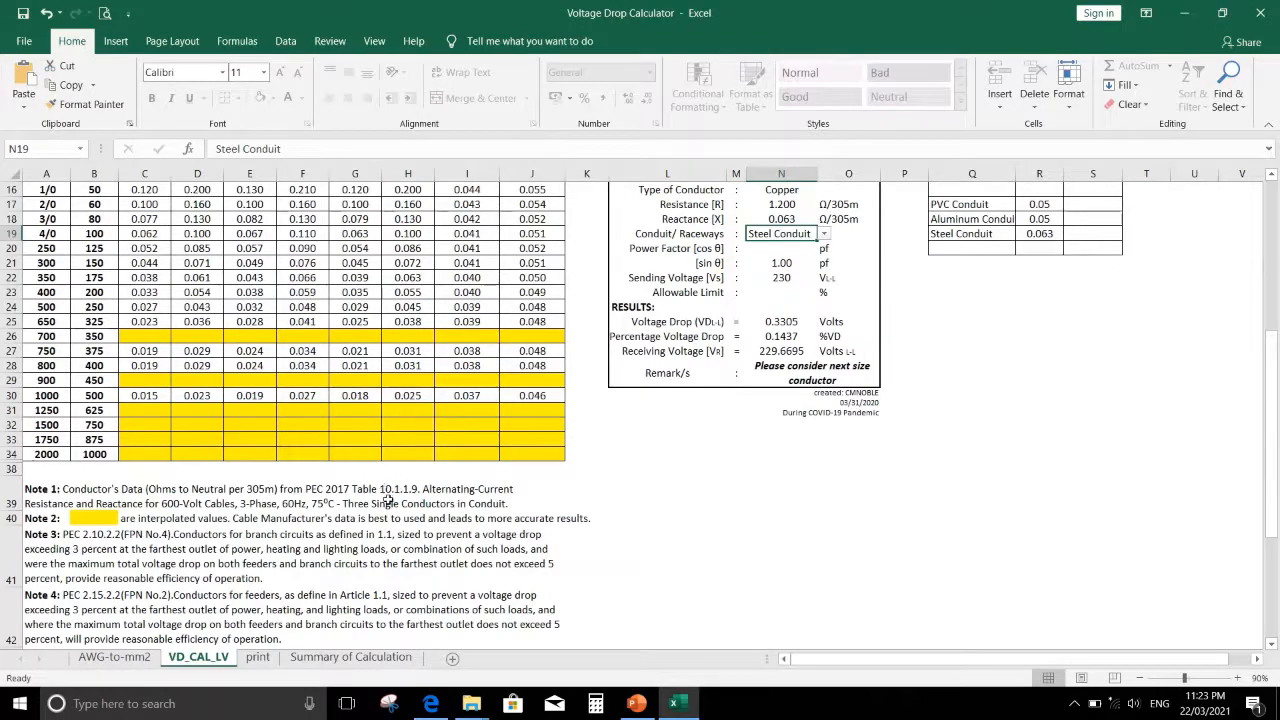
scroll(385, 494, "down", 1)
scroll(445, 502, "up", 1)
scroll(430, 505, "down", 2)
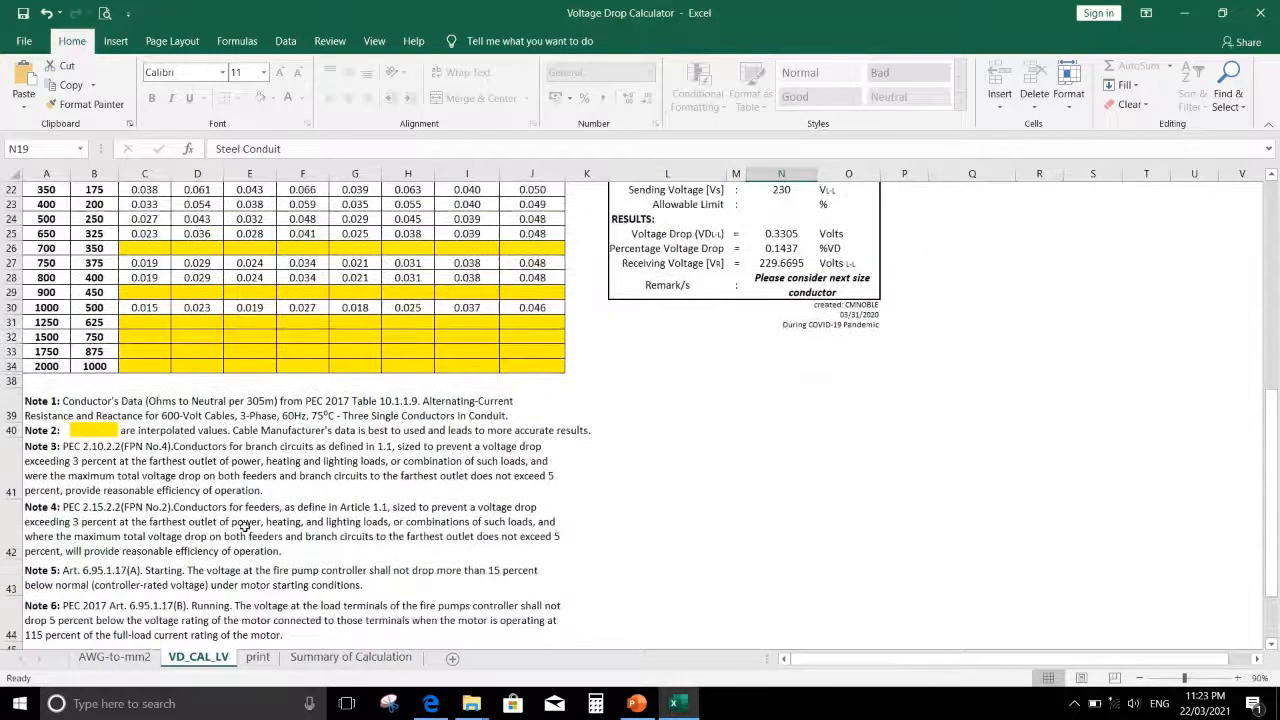
scroll(305, 516, "down", 1)
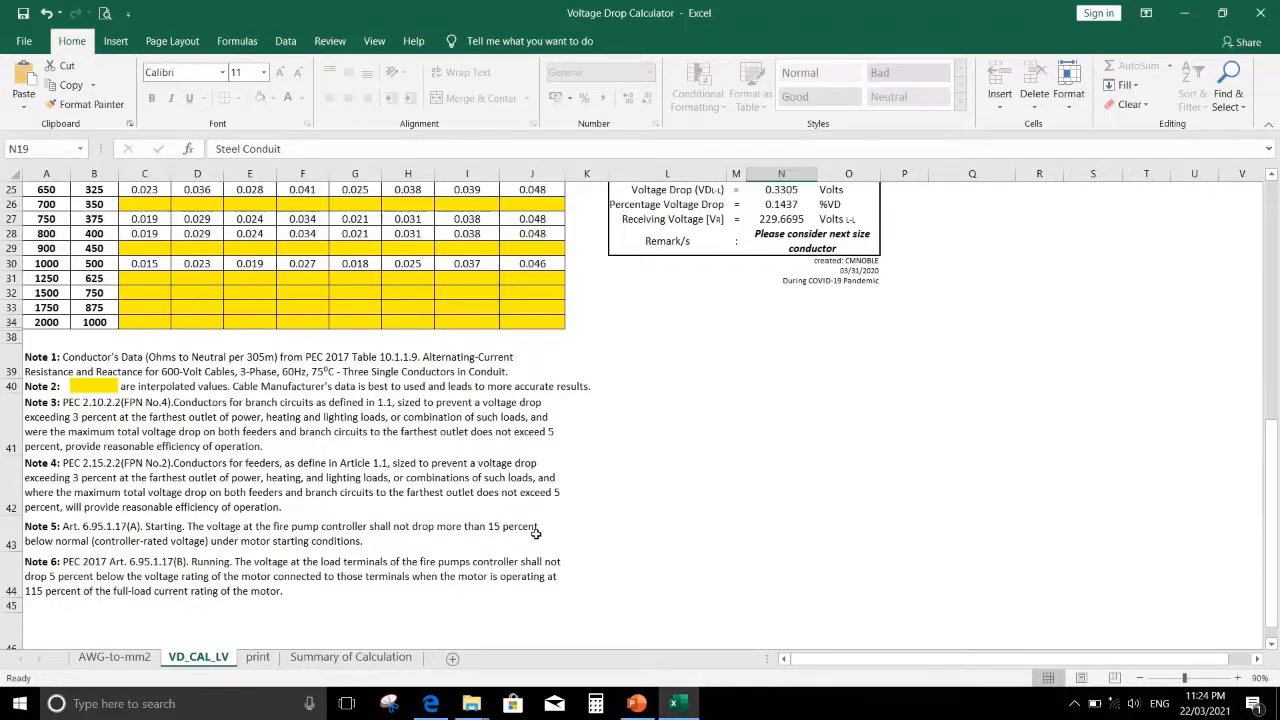
scroll(532, 540, "up", 6)
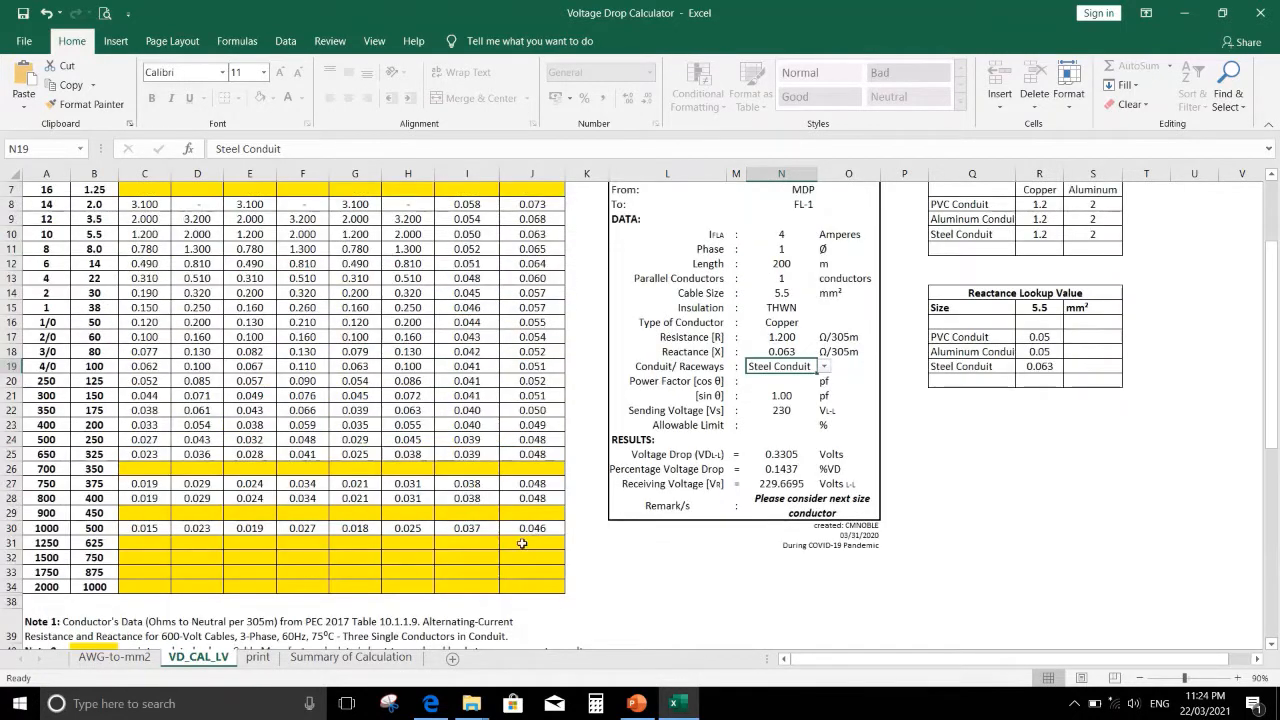
scroll(522, 543, "up", 2)
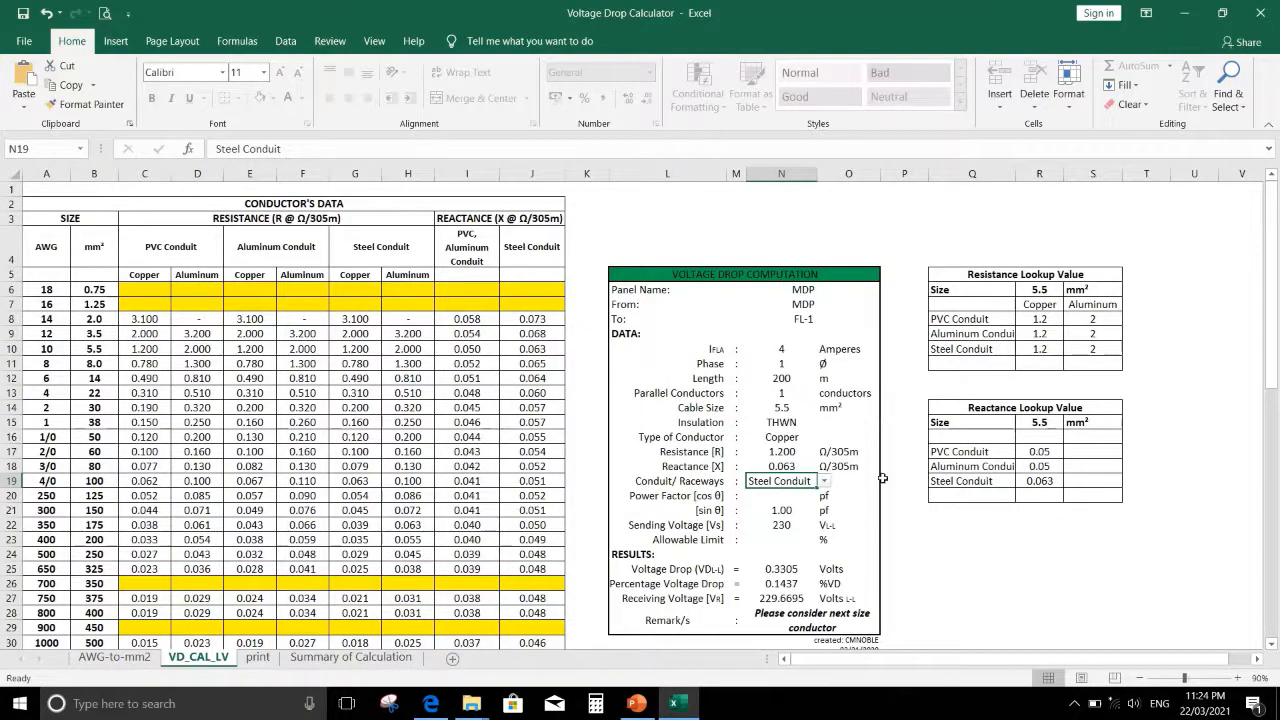
- Set the power factor to 1 and the allowable voltage drop limit to 3%
left_click(765, 496)
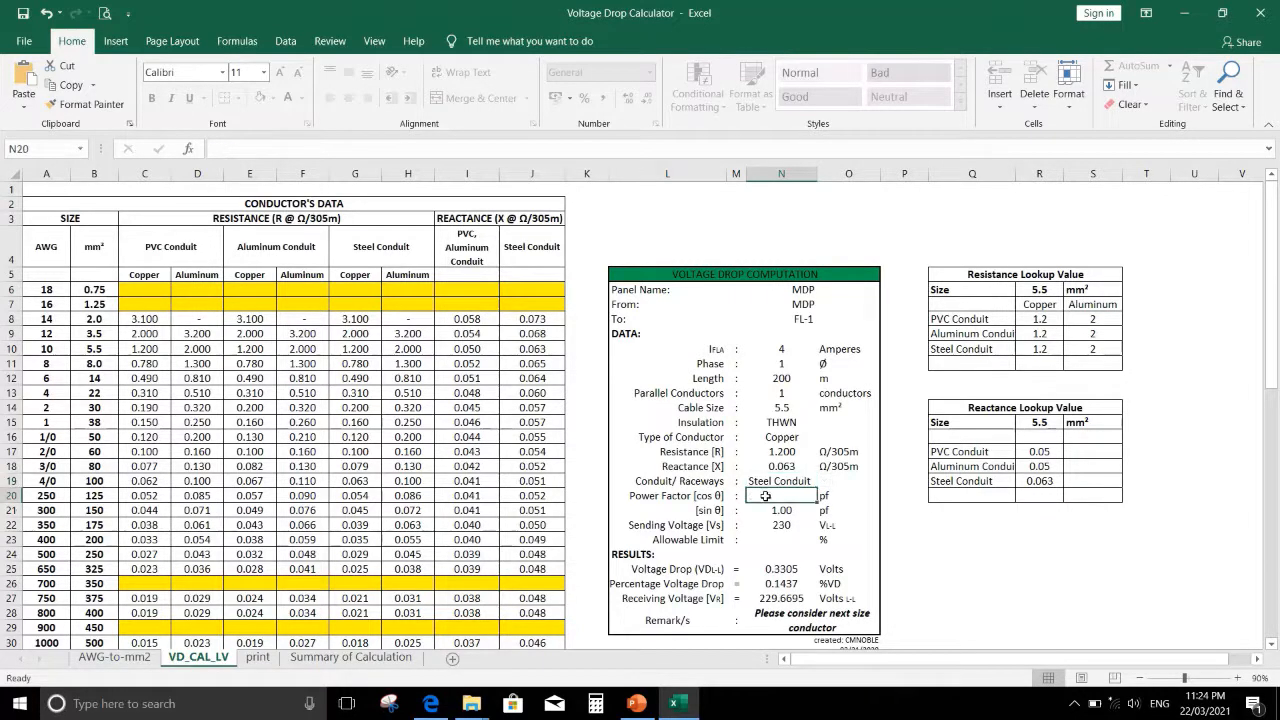
type("1")
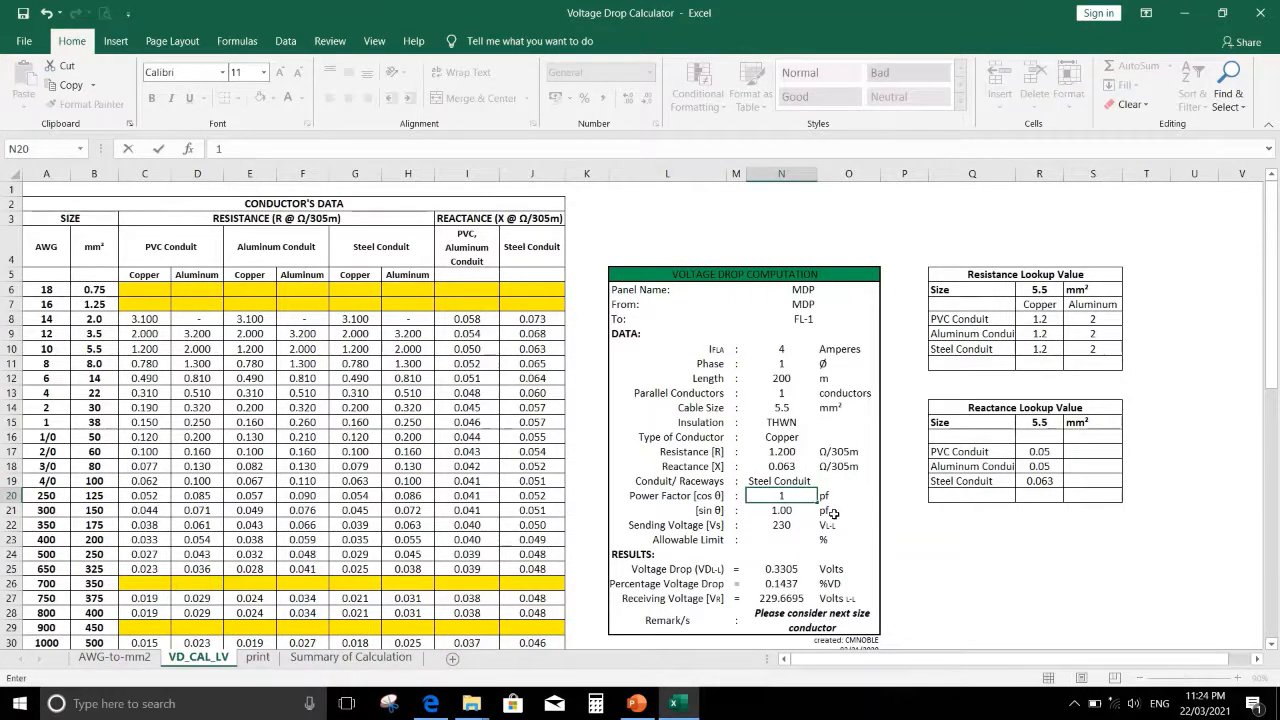
key("ctrl+Return")
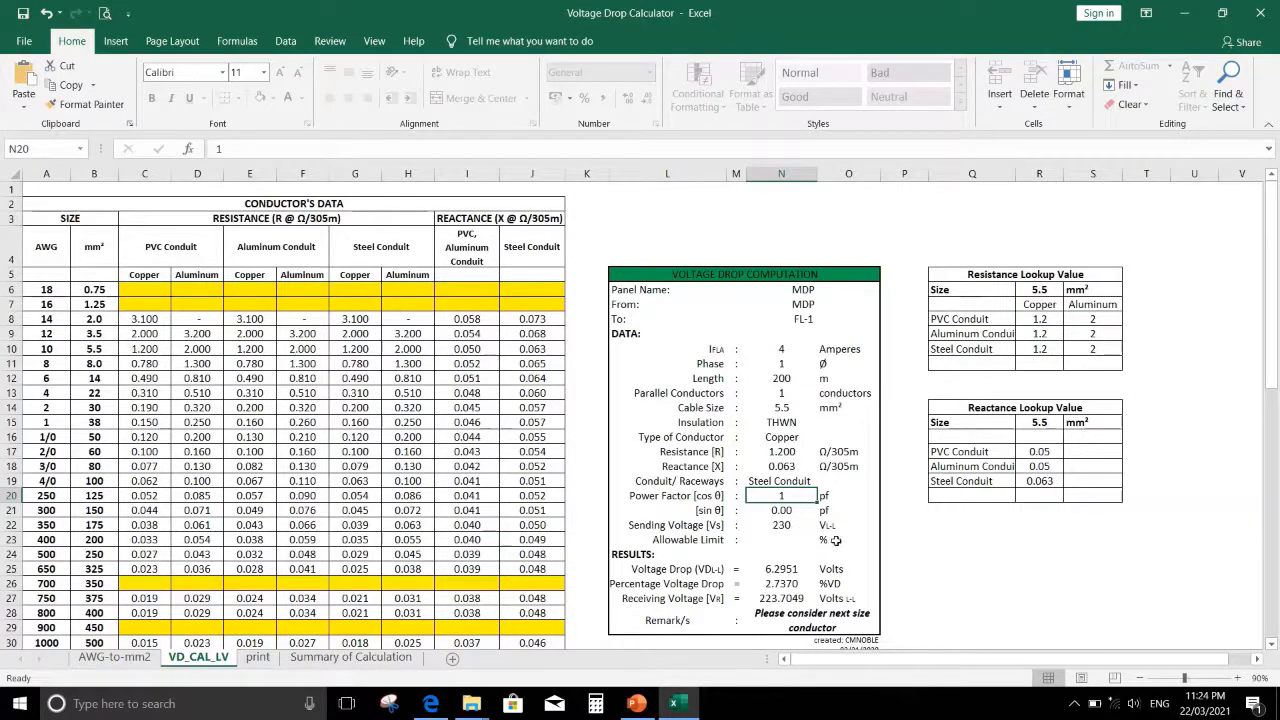
left_click(790, 539)
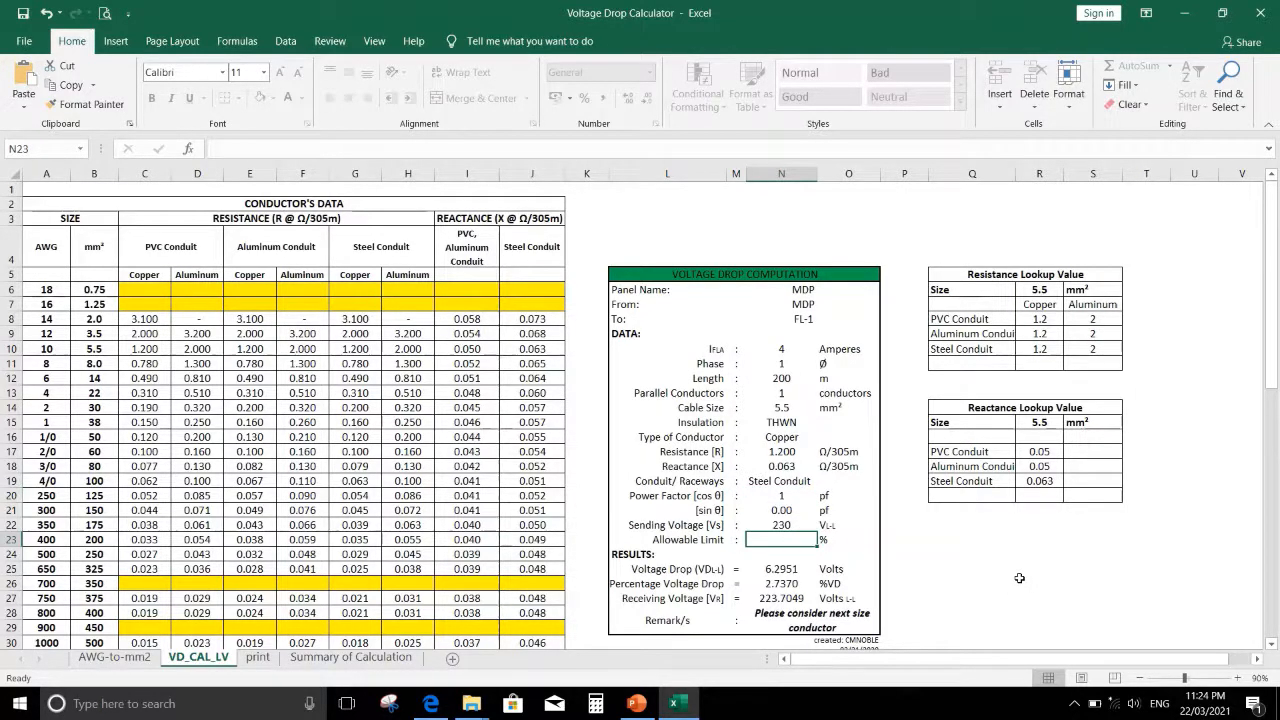
type("3")
key("ctrl+Return")
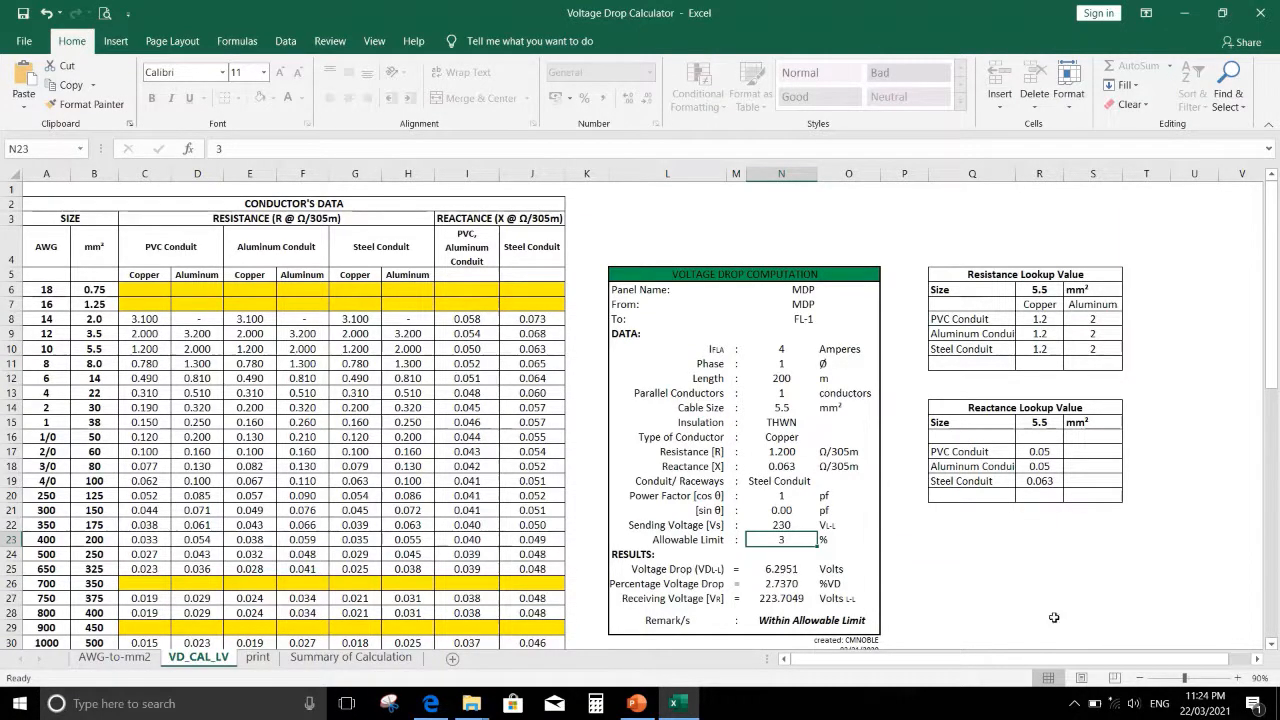
- Test the remark with an allowable limit of 2% and restore the limit to 3%
type("2")
key("ctrl+Return")
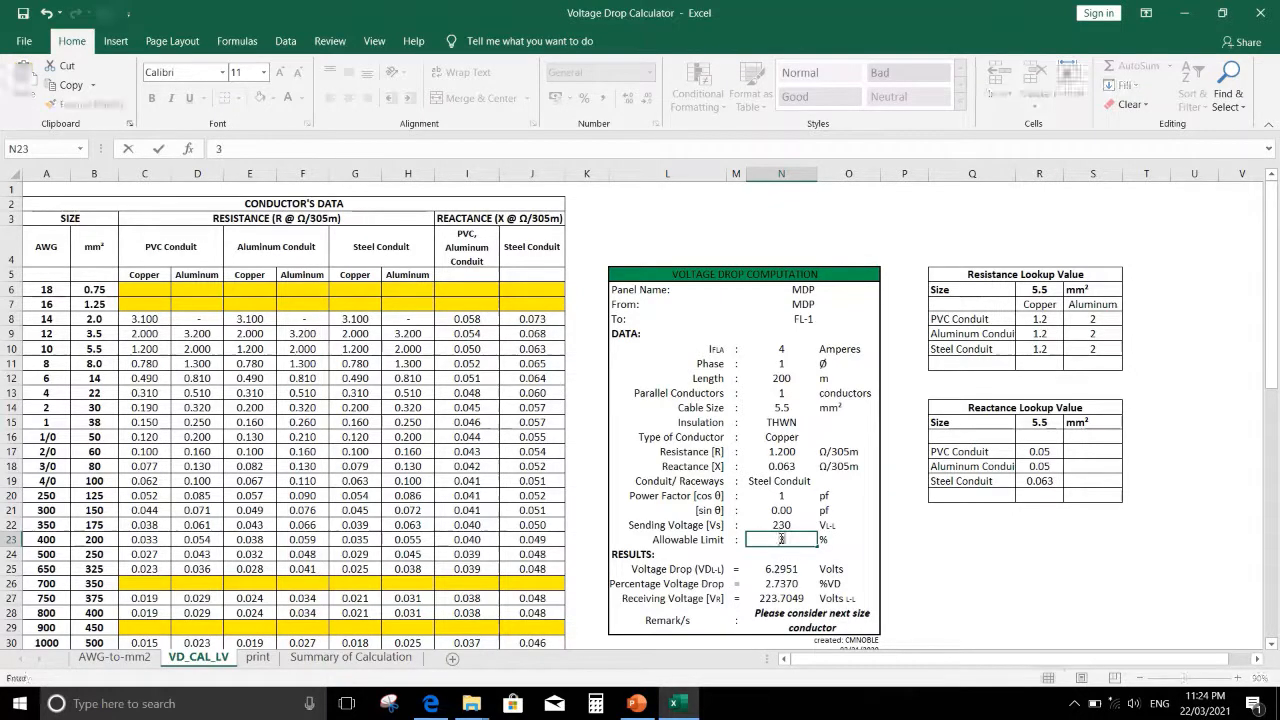
type("3")
key("ctrl+Return")
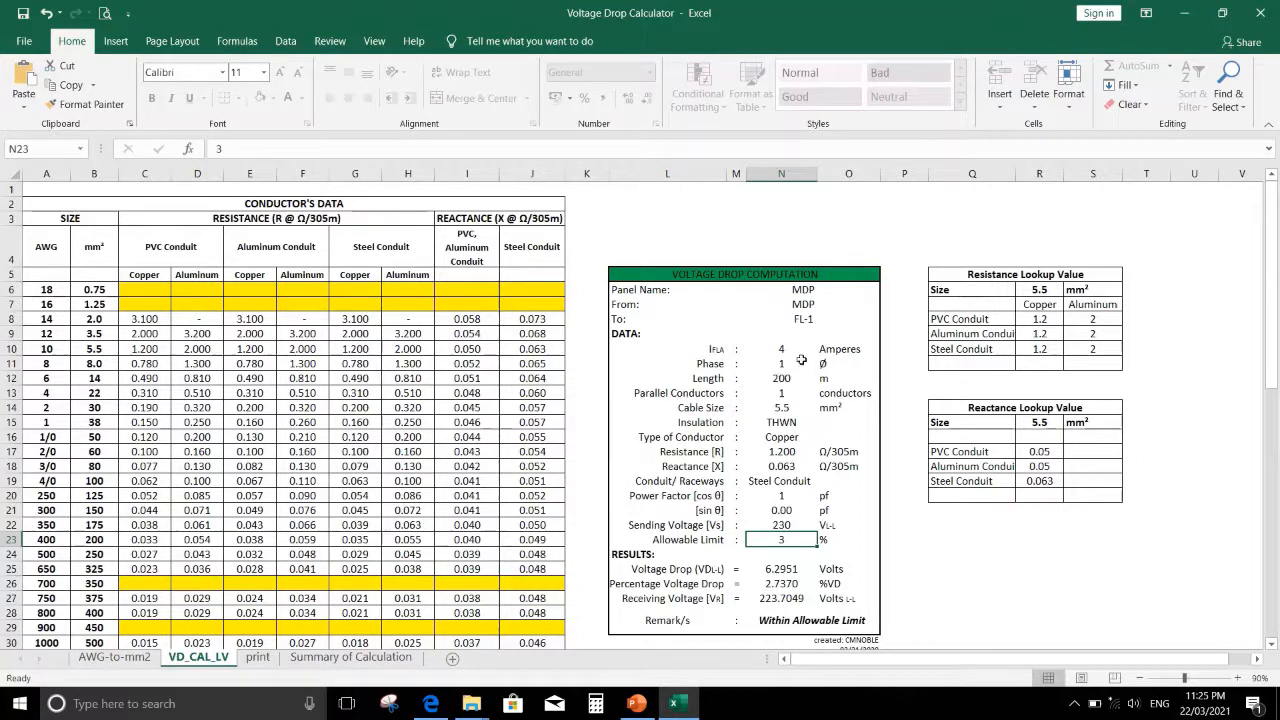
- Try a cable size of 0.75 mm² in the voltage drop computation and return it to 5.5 mm²
left_click(795, 410)
left_click(824, 408)
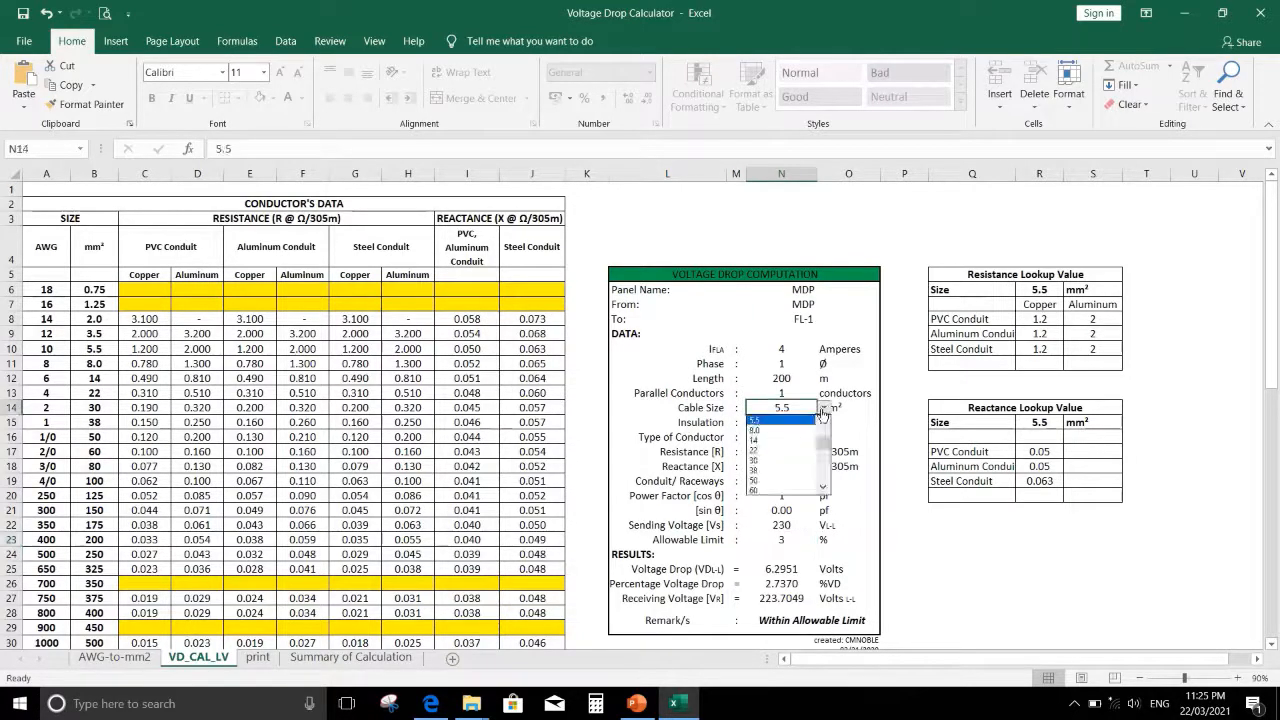
left_click_drag(823, 445, 820, 422)
left_click(792, 422)
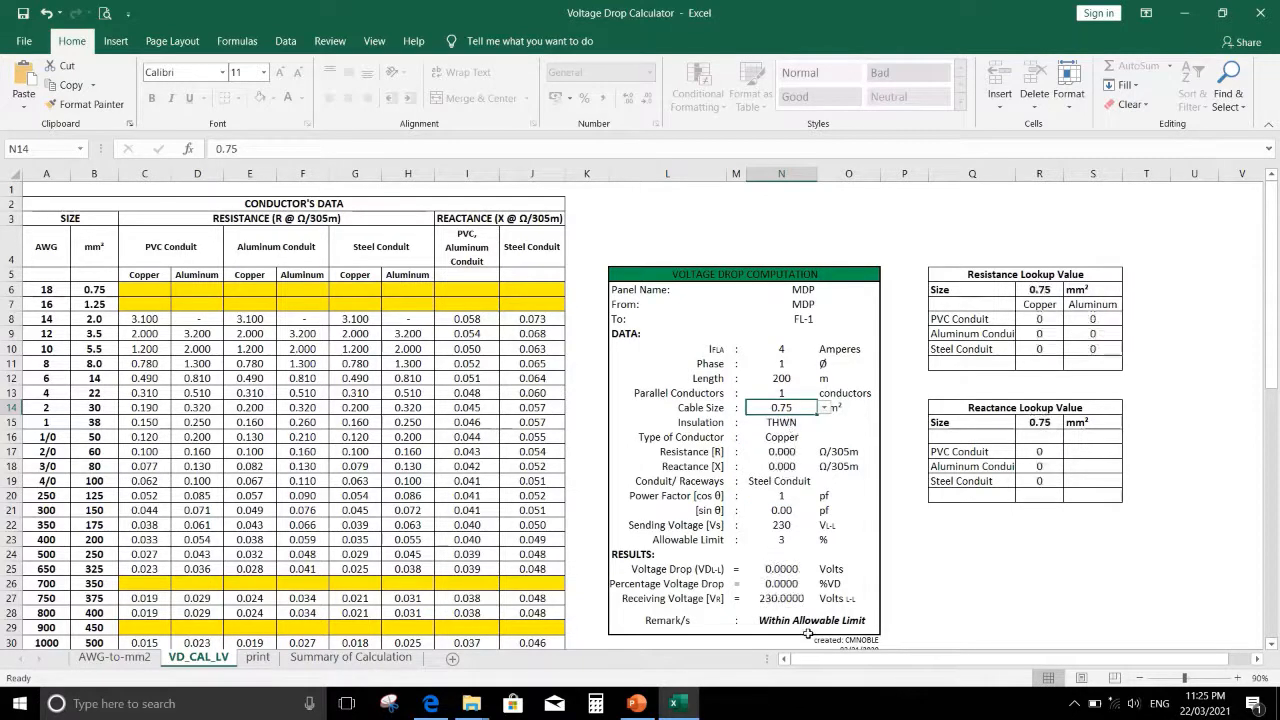
left_click(824, 408)
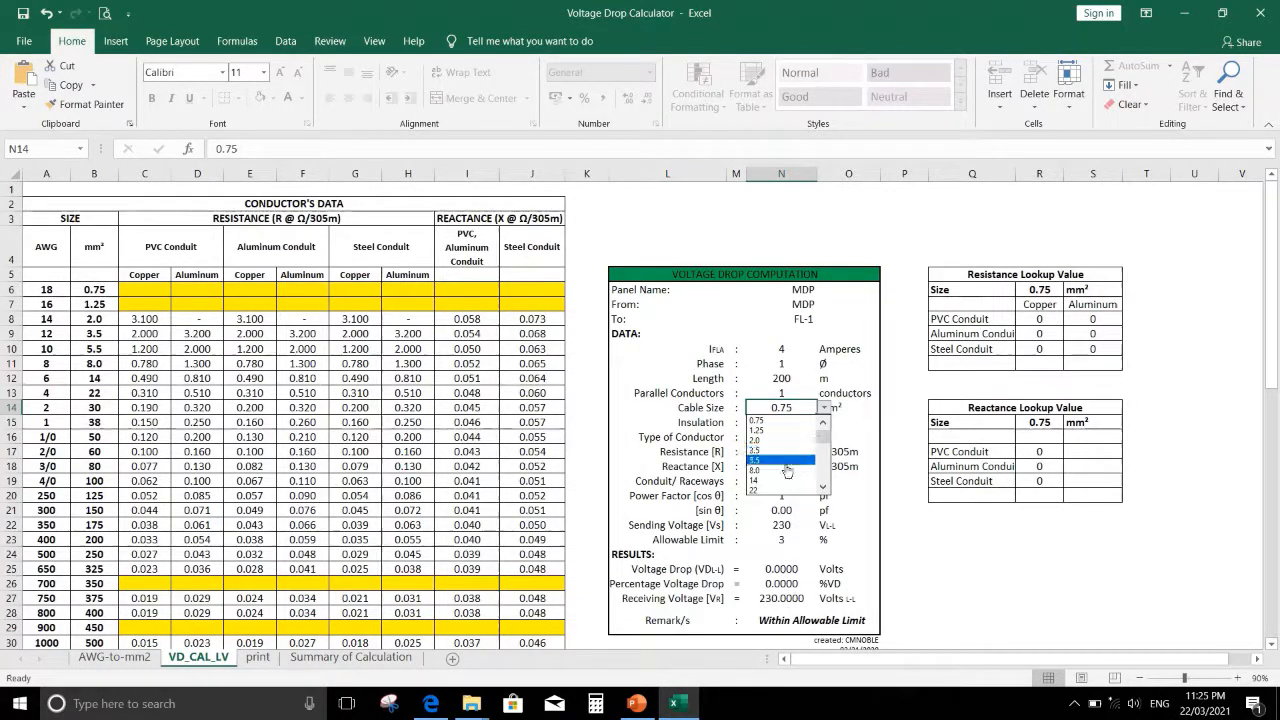
left_click(787, 464)
- Try a full-load current of 50 amperes in the computation and set it back to 4 amperes
left_click(787, 350)
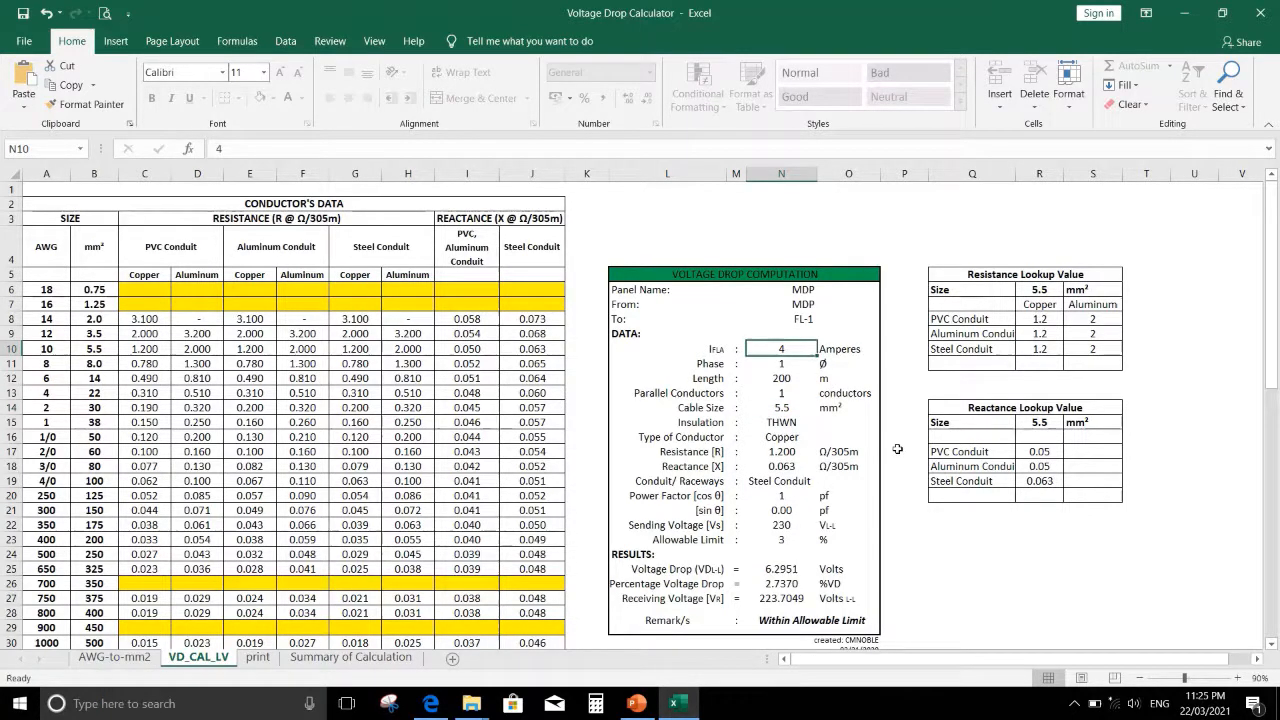
type("50")
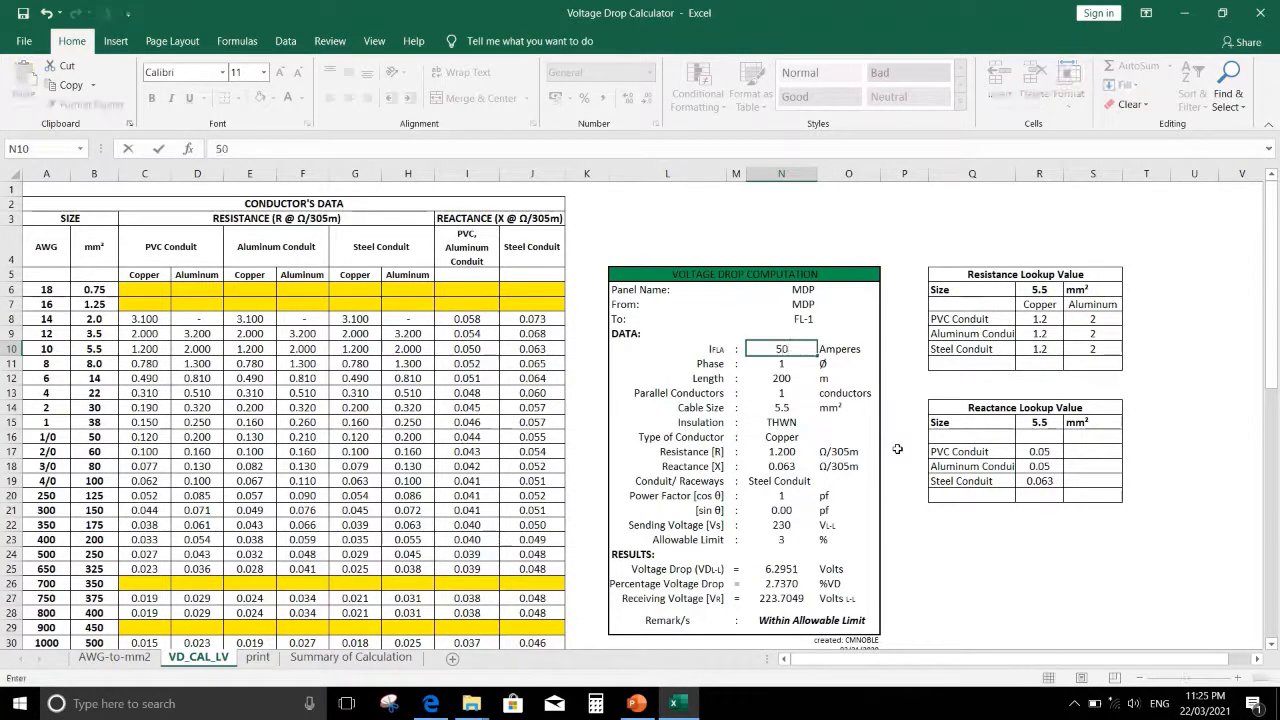
left_click(983, 576)
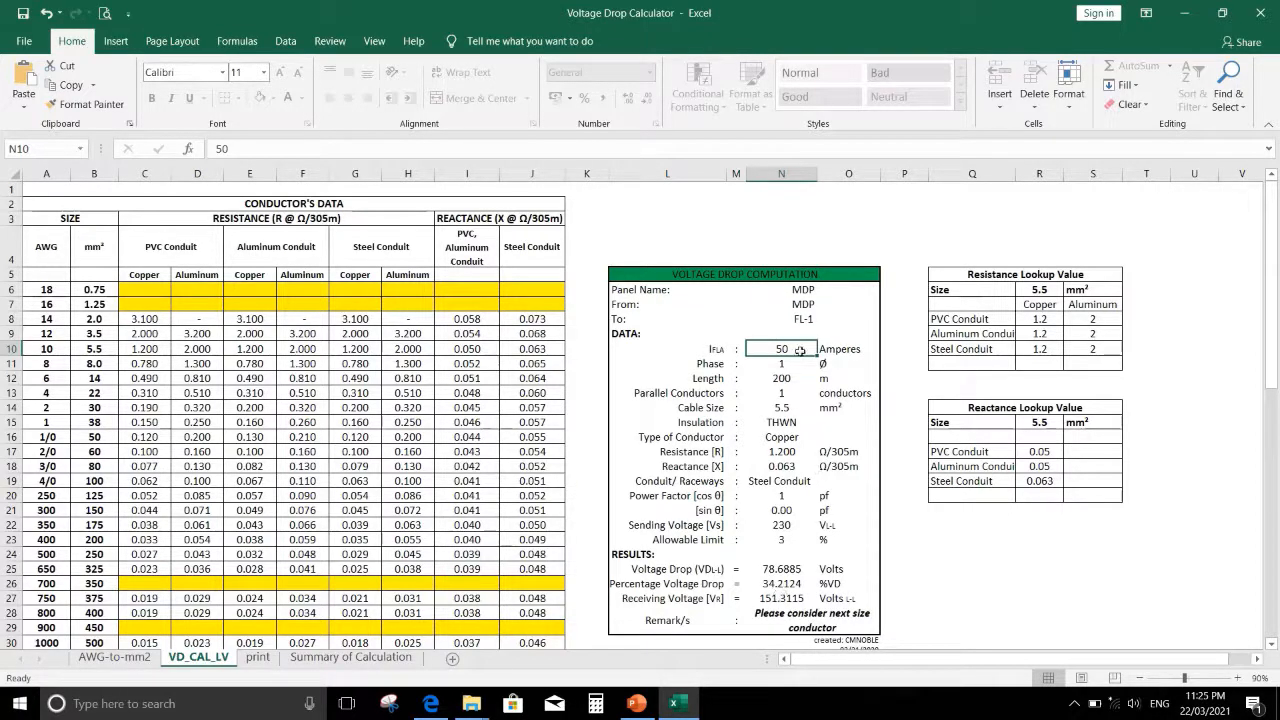
type("4")
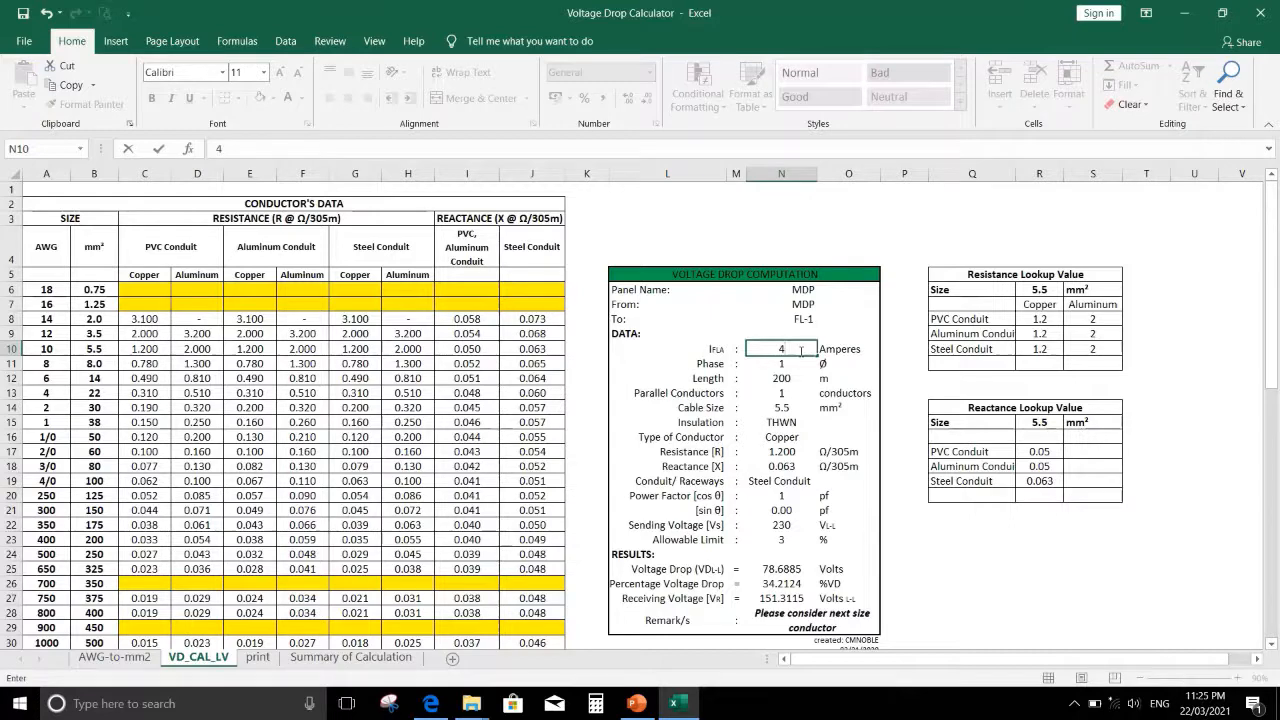
key("Return")
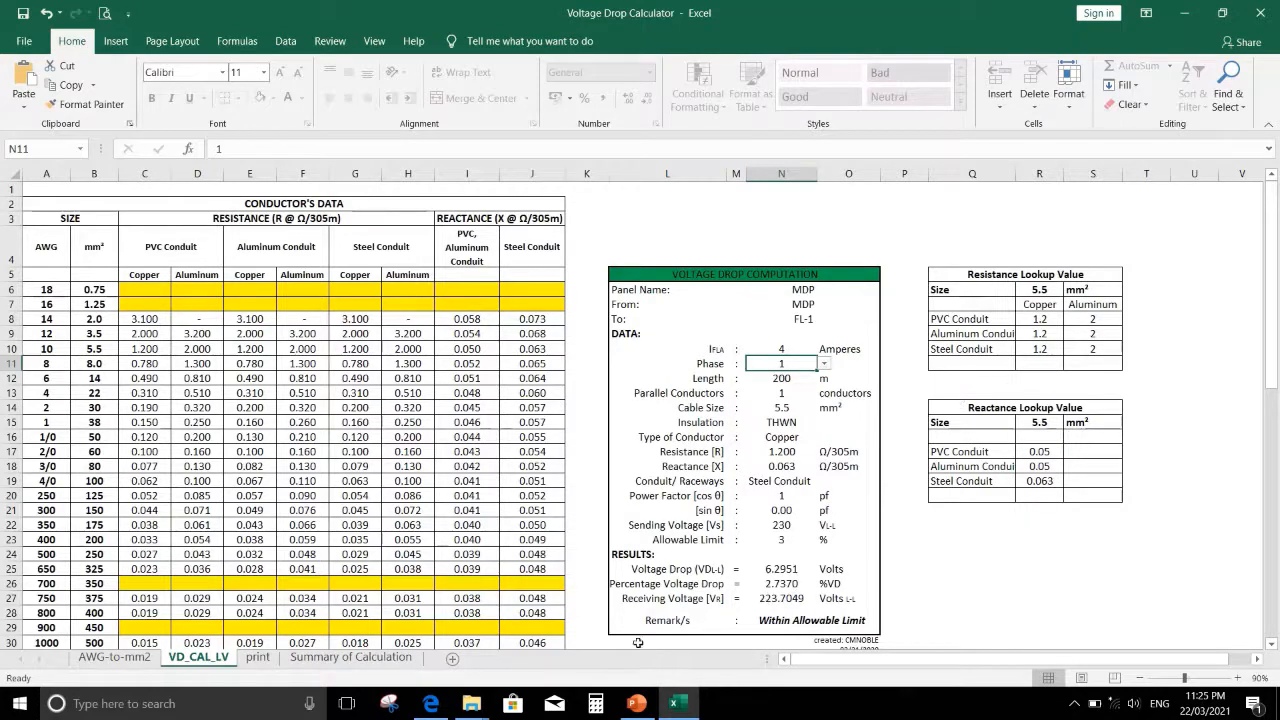
- Review the computation on the print sheet and preview its printed page, returning to the sheet without printing
left_click(259, 660)
scroll(383, 460, "up", 2)
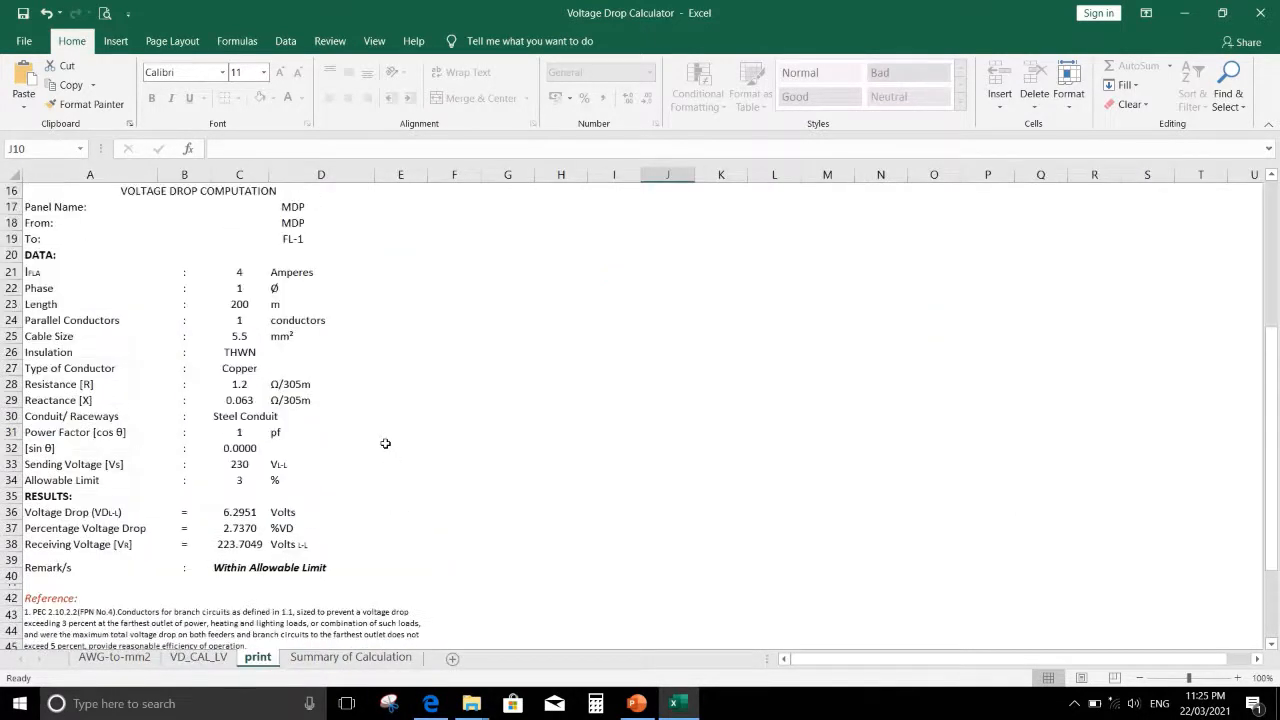
left_click(104, 13)
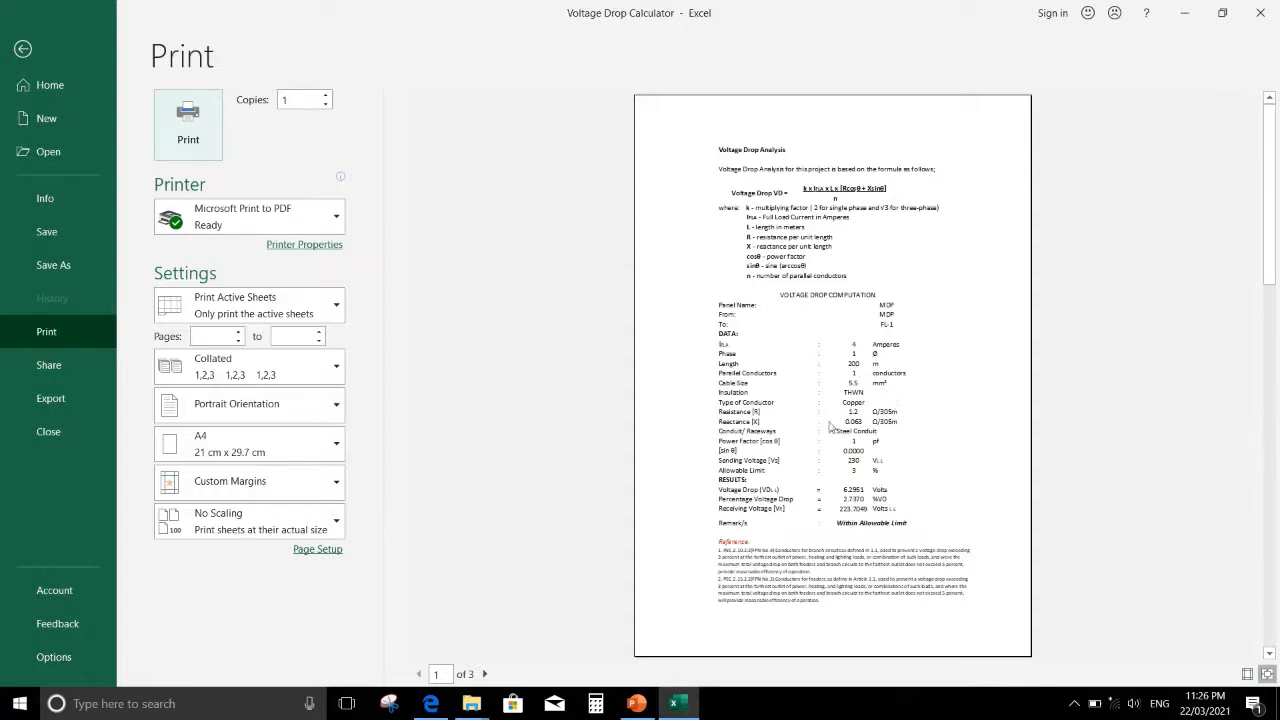
left_click(23, 49)
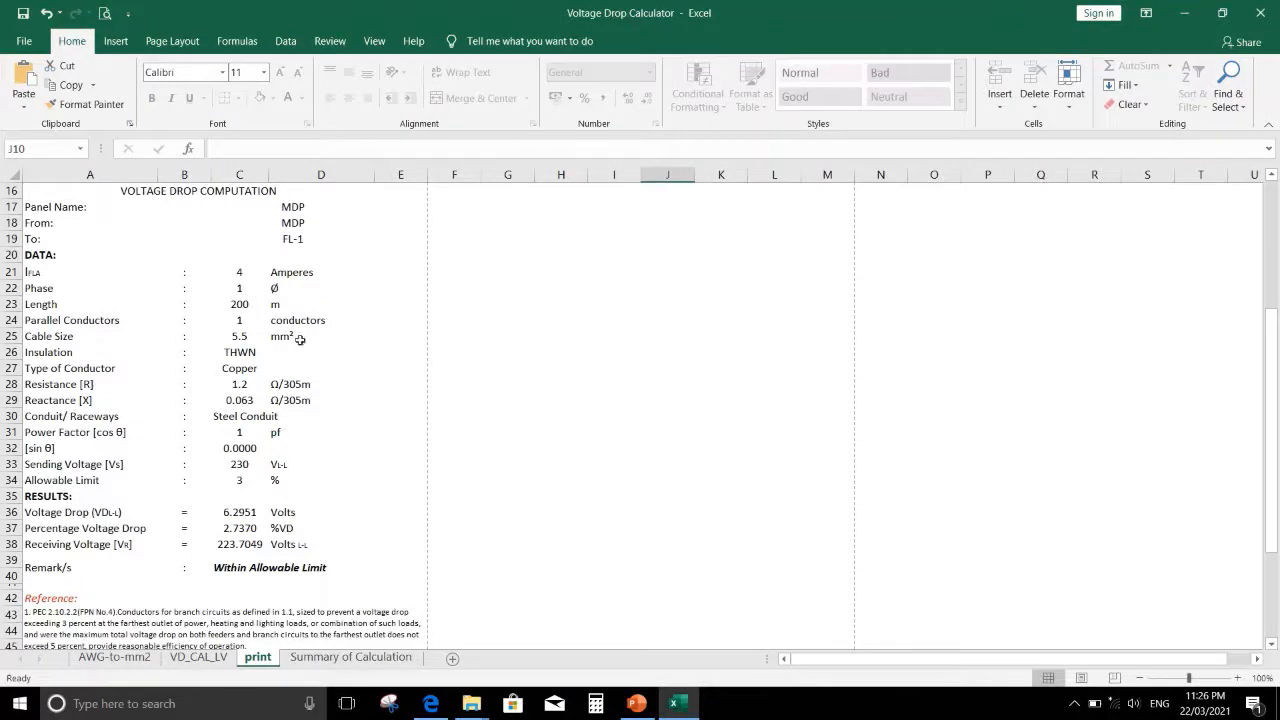
- Examine circuit 1 in the Summary of Calculation sheet, from its source and destination through load current, phase, conductor size and parallel conductors
left_click(351, 657)
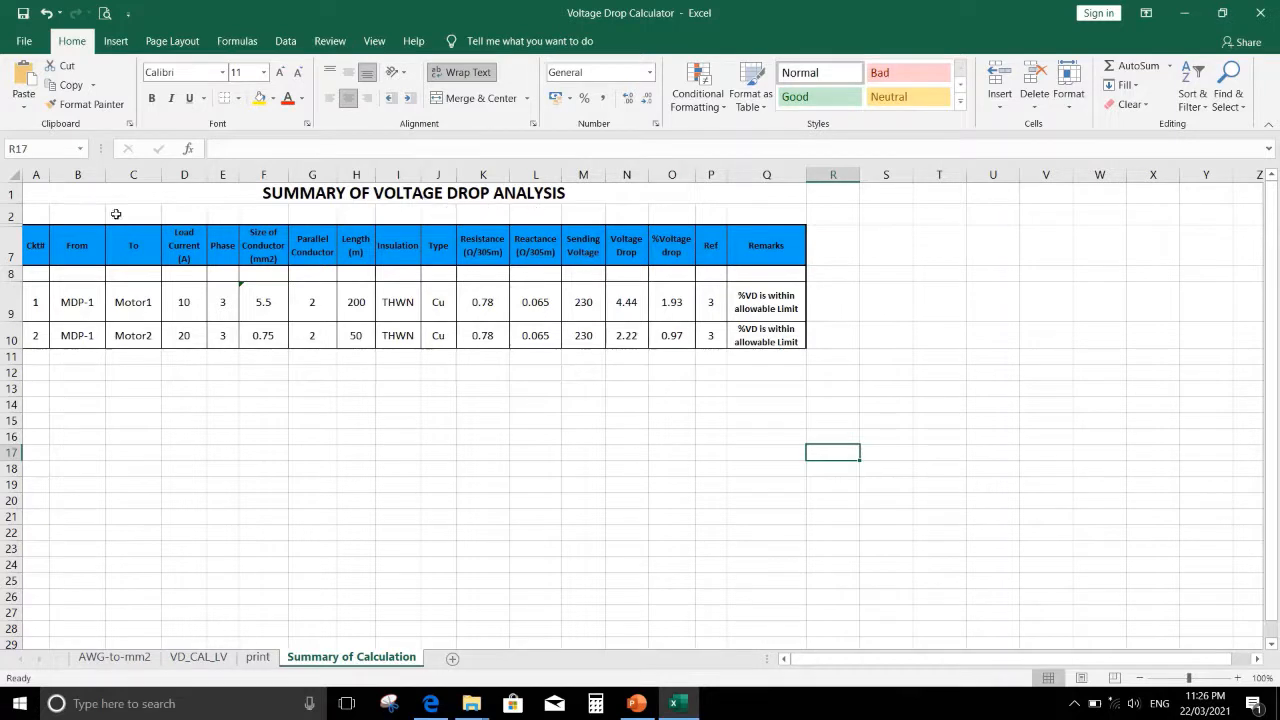
left_click(80, 303)
left_click(121, 306)
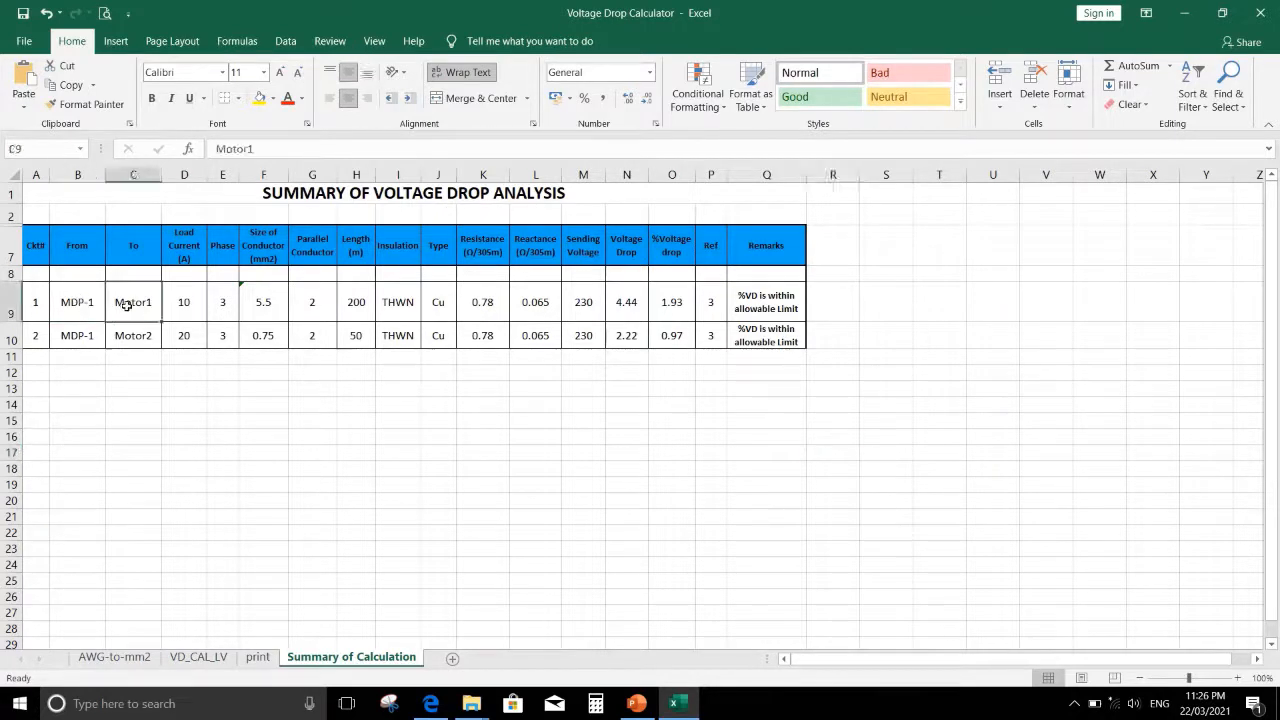
left_click(186, 303)
left_click(229, 299)
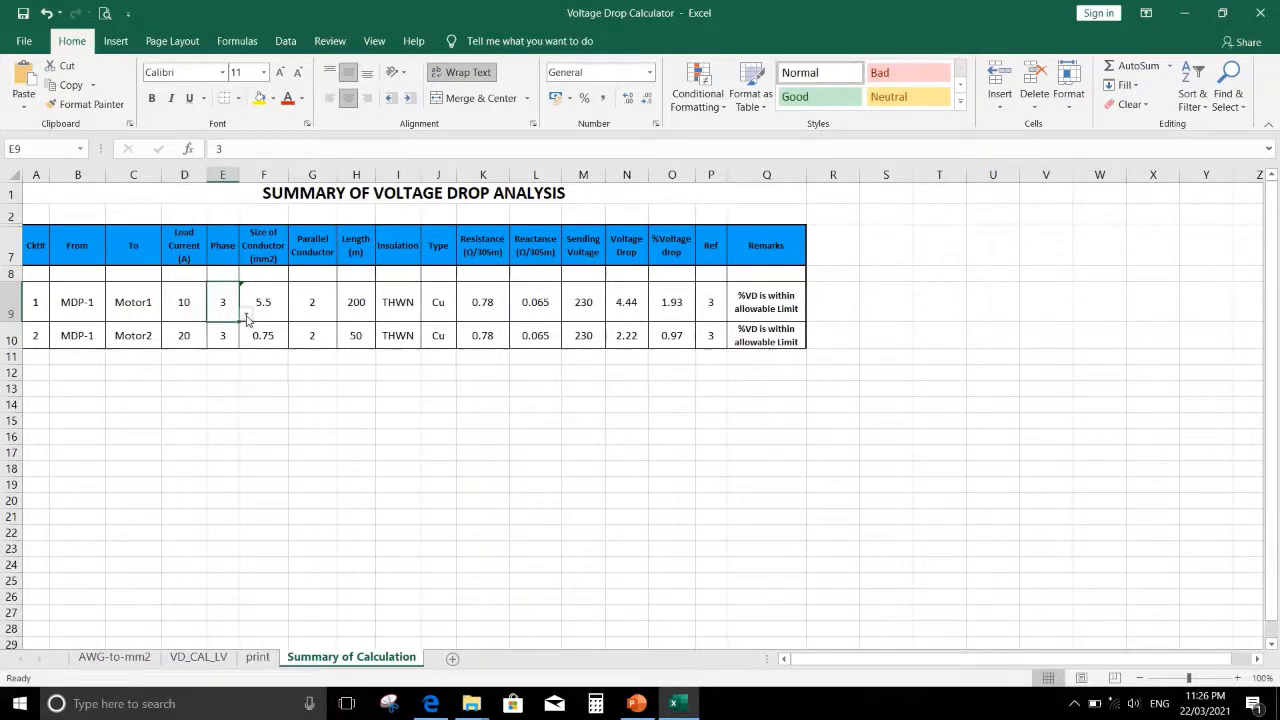
left_click(245, 314)
left_click(246, 316)
left_click(268, 303)
left_click(295, 316)
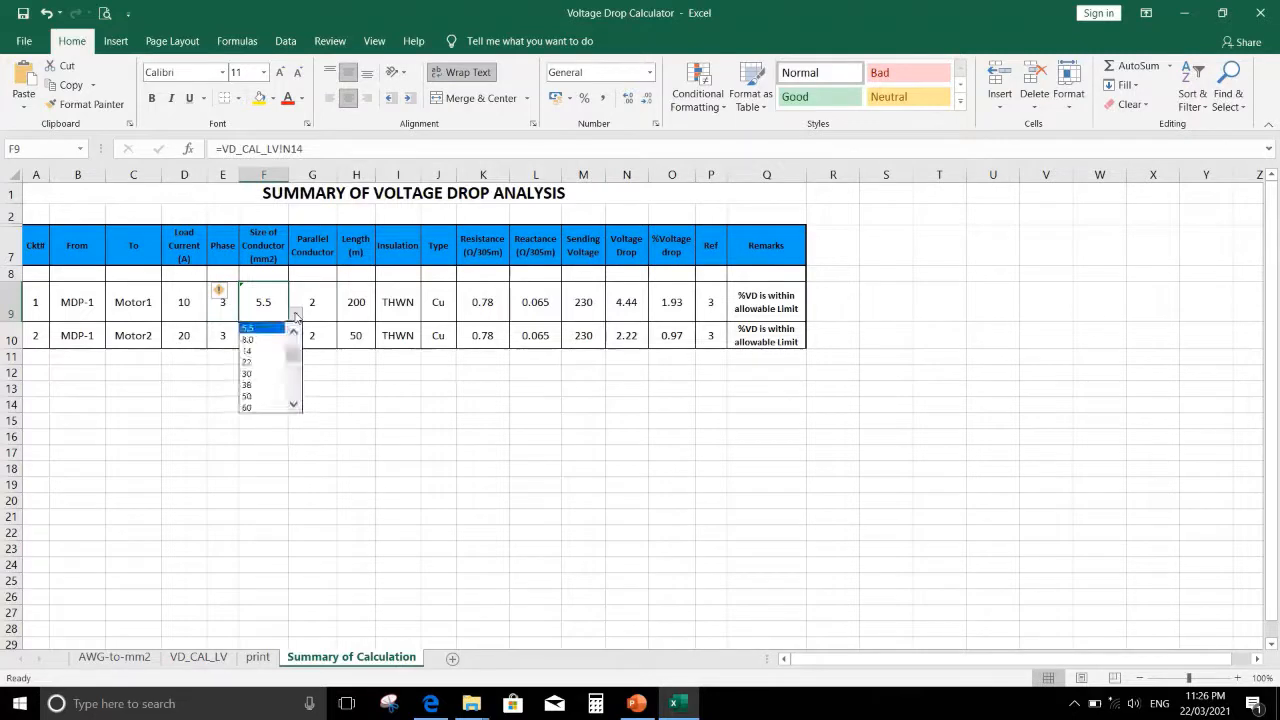
left_click(295, 316)
left_click(315, 300)
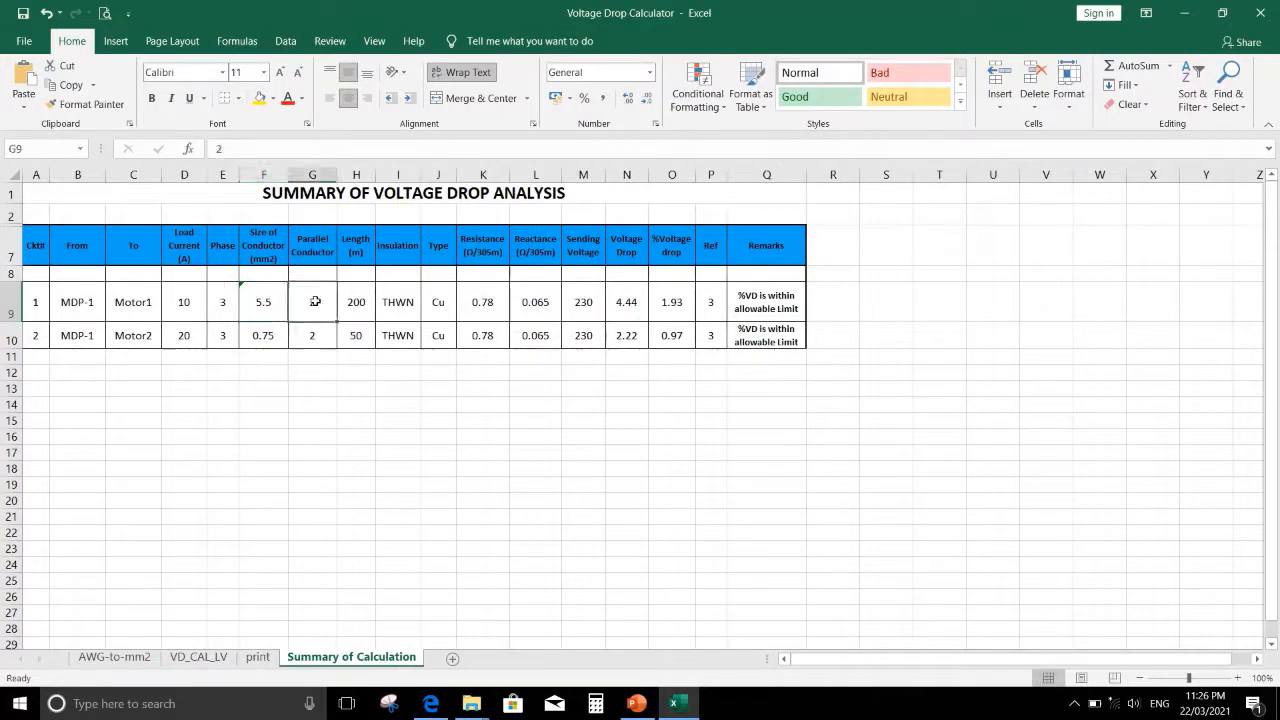
- Inspect circuit 1's insulation, resistance, reactance and voltage drop formula in the summary table
left_click(408, 314)
left_click(494, 308)
left_click(616, 311)
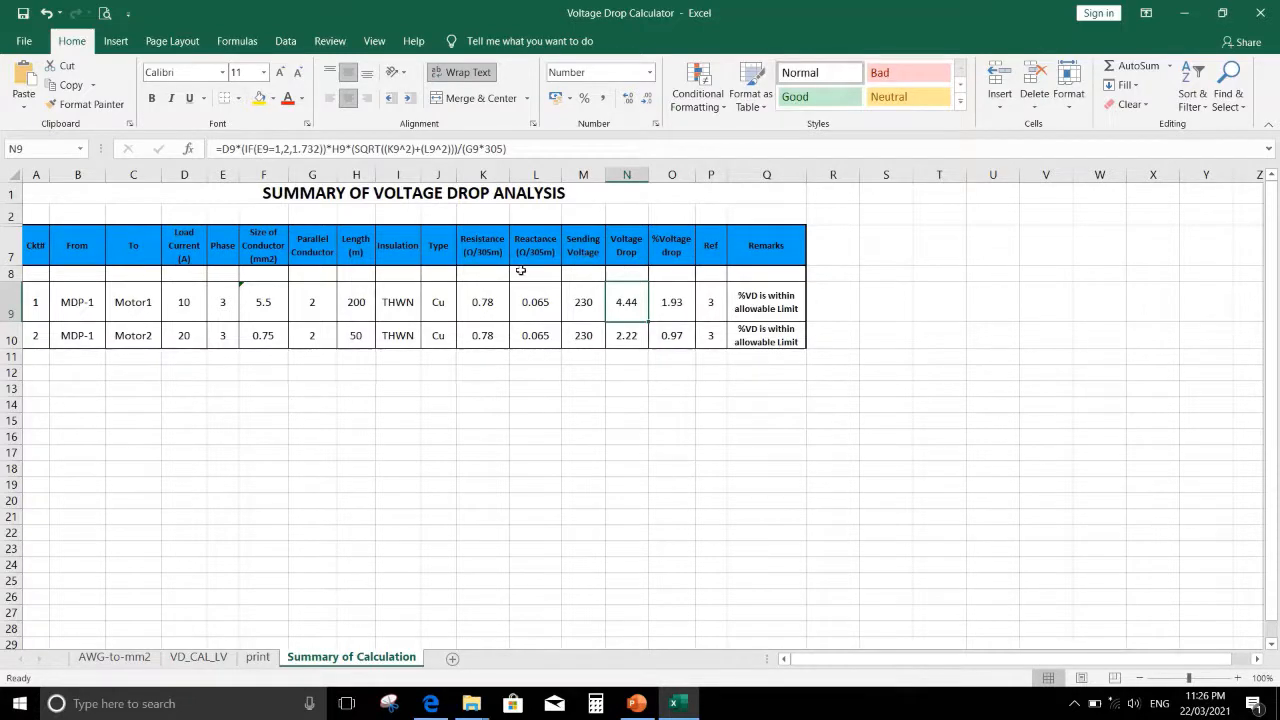
left_click(490, 315)
left_click(536, 304)
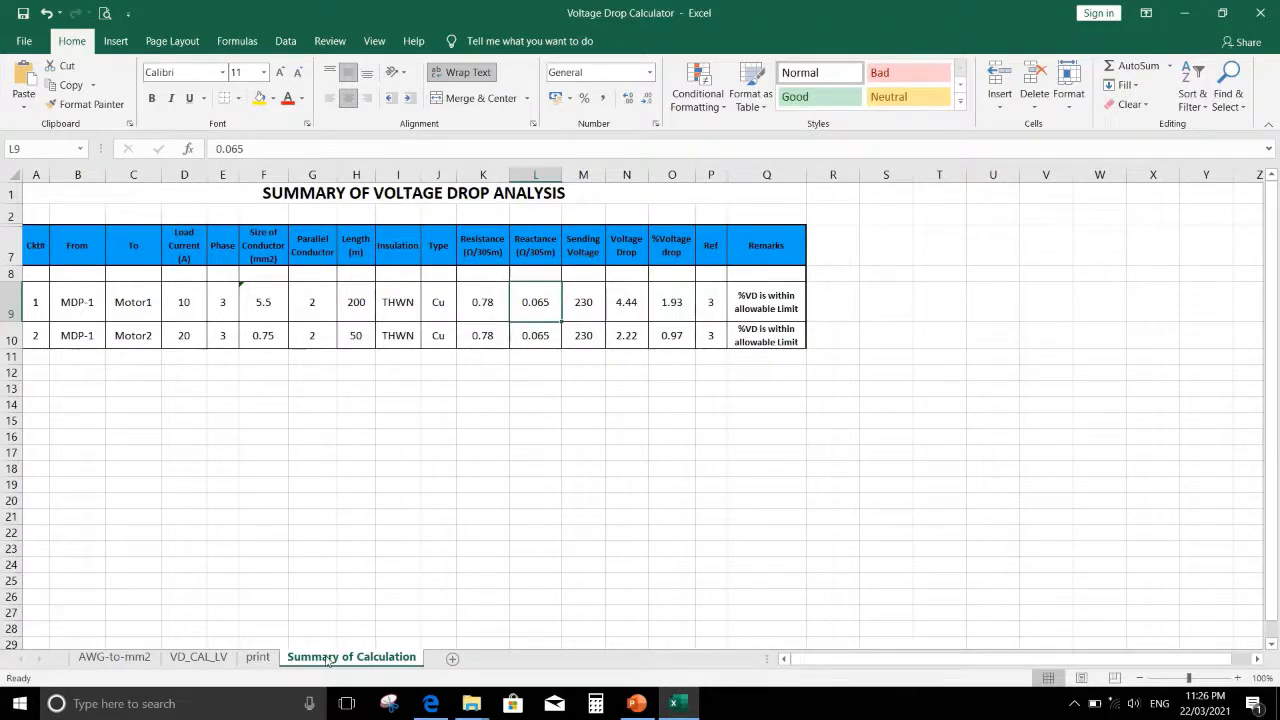
- Check the Remarks formulas of both circuits and circuit 1's reference limit in the summary table
left_click(779, 309)
left_click(777, 337)
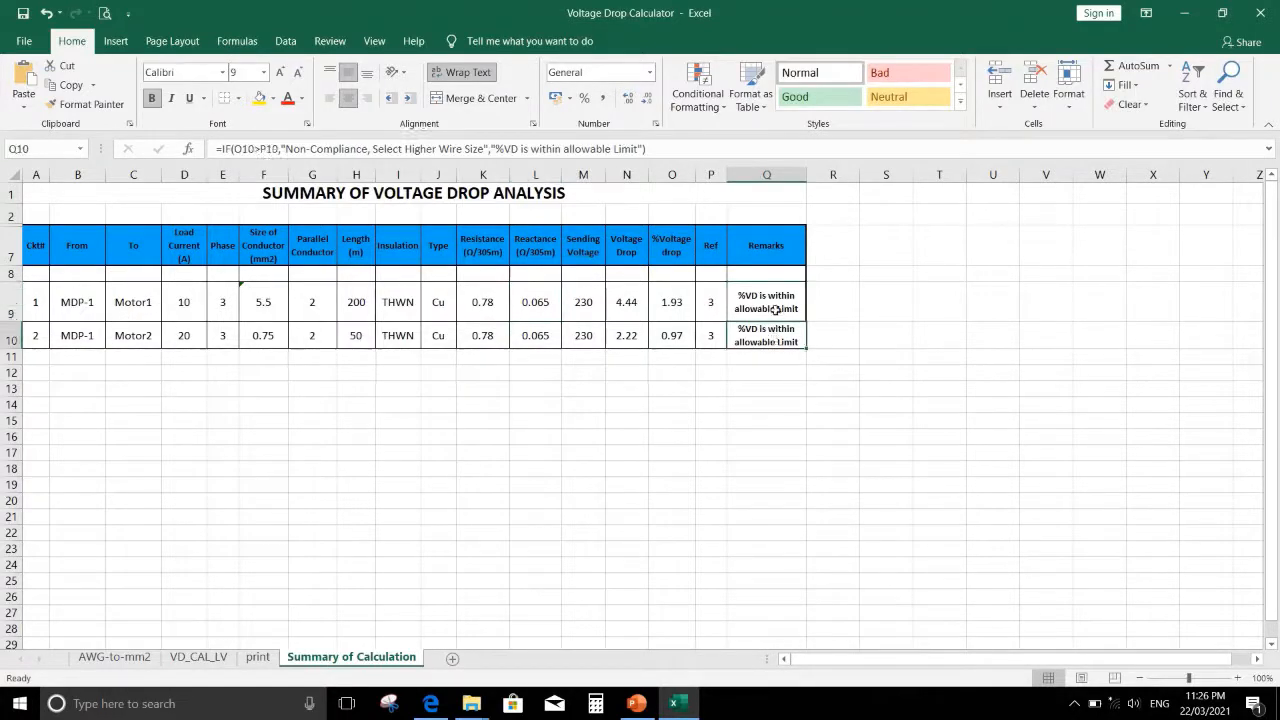
left_click(779, 306)
left_click(714, 298)
left_click(783, 311)
left_click(786, 360)
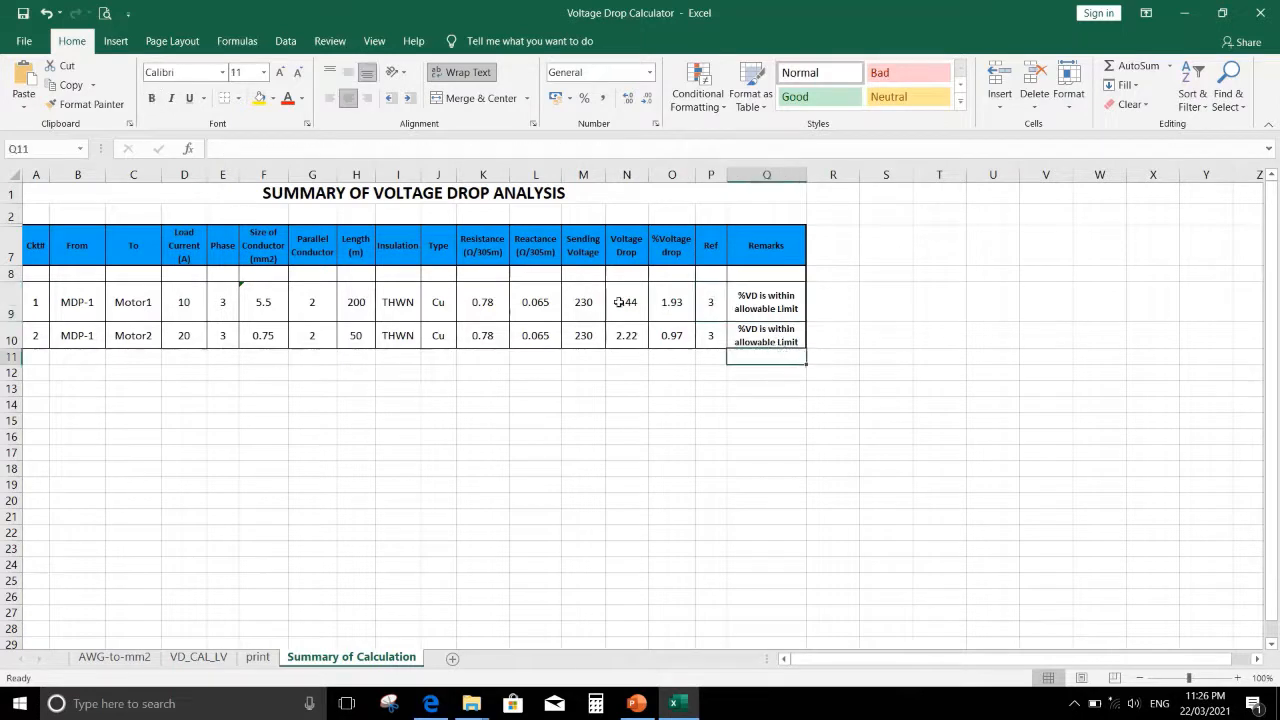
- Inspect circuit 1's sending voltage, voltage drop formula, percentage voltage drop and reference limit in the summary table
left_click(586, 305)
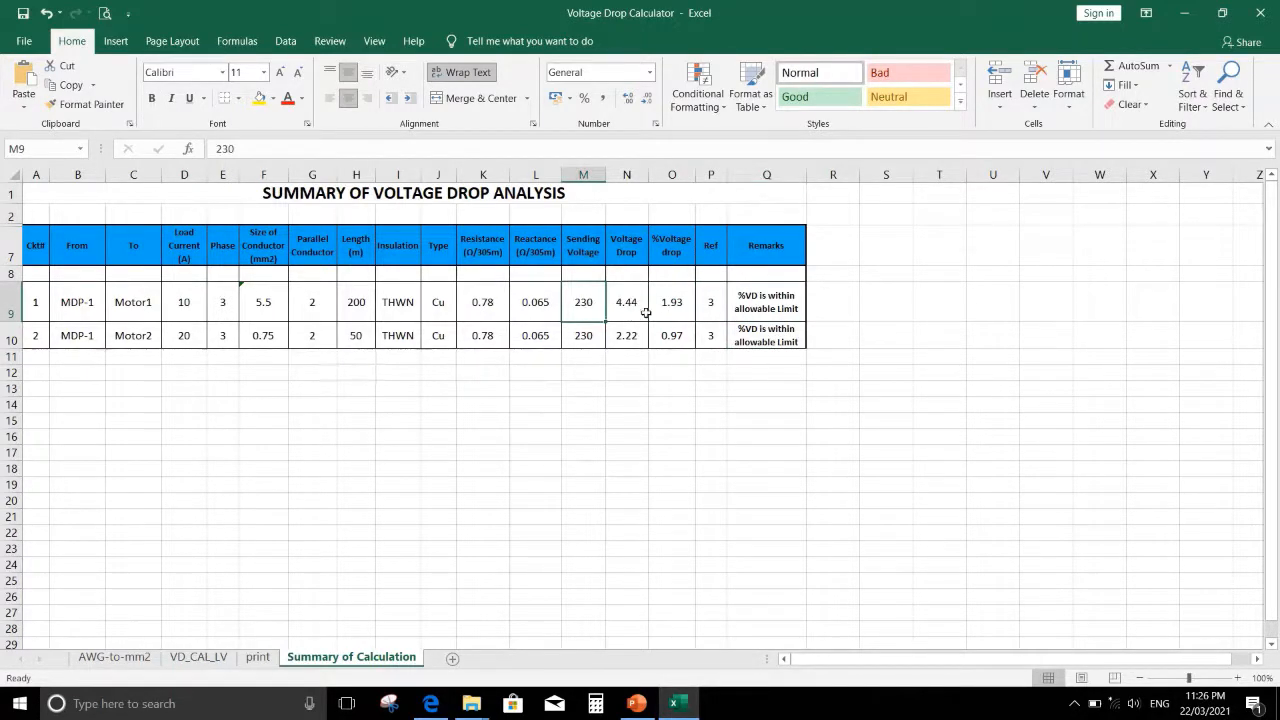
left_click(626, 302)
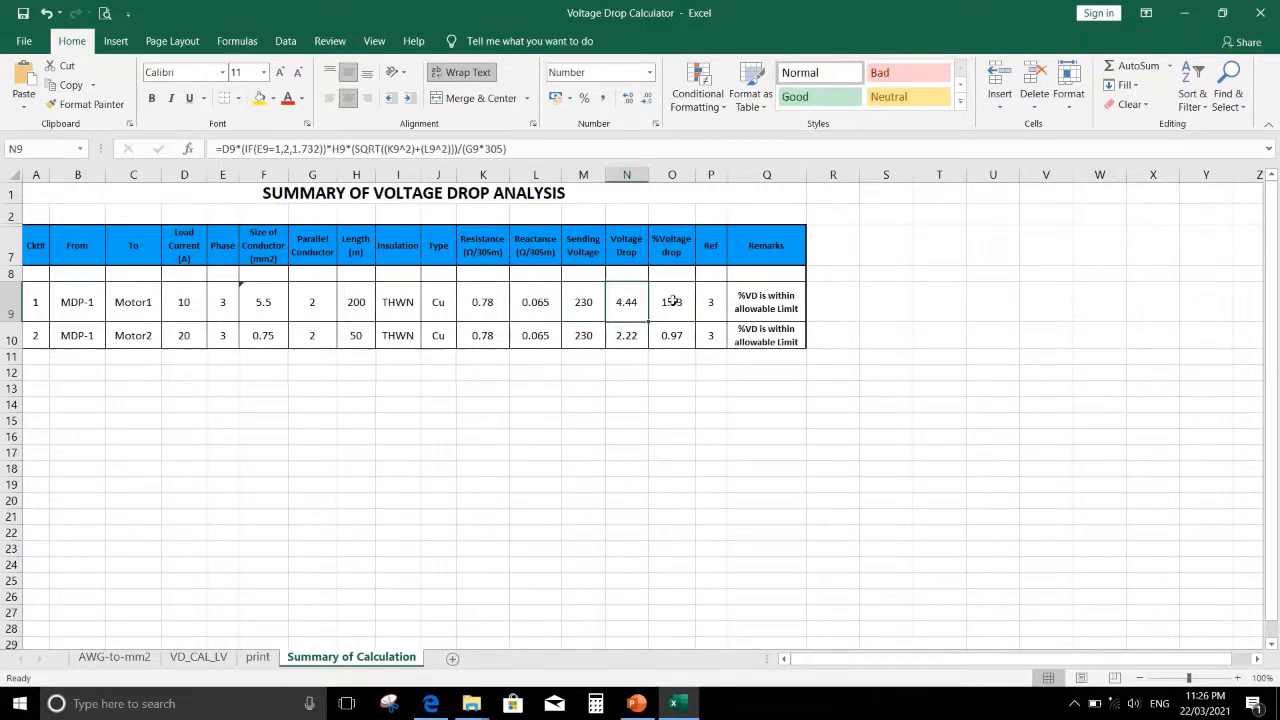
left_click(672, 300)
left_click(740, 395)
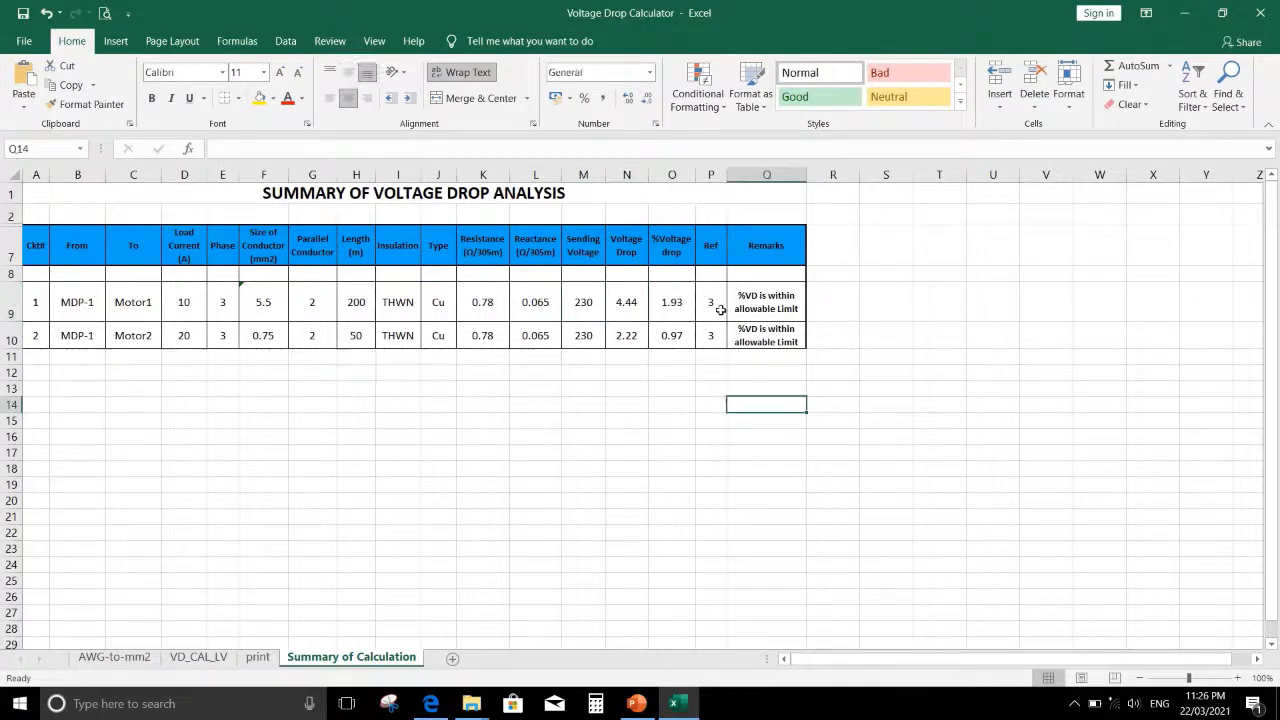
left_click(713, 303)
left_click(778, 385)
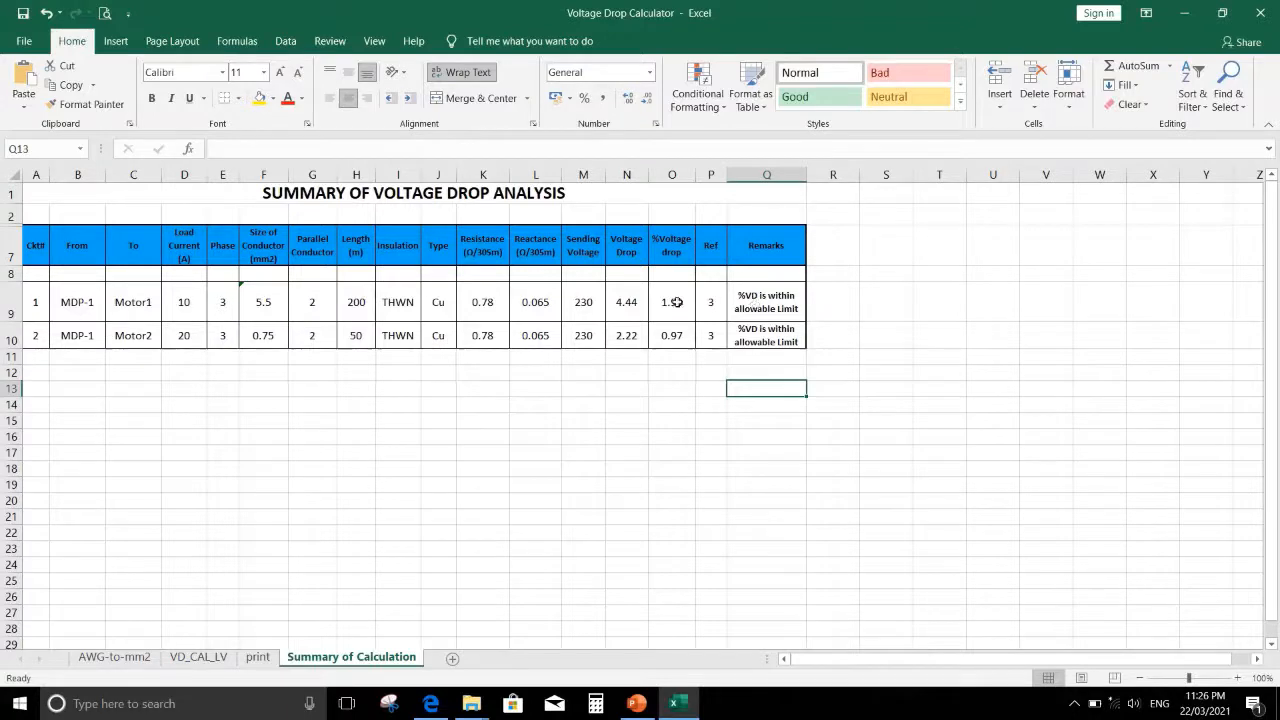
- Set circuit 1's load current to 50 A in the summary table to test the compliance remark
left_click(188, 305)
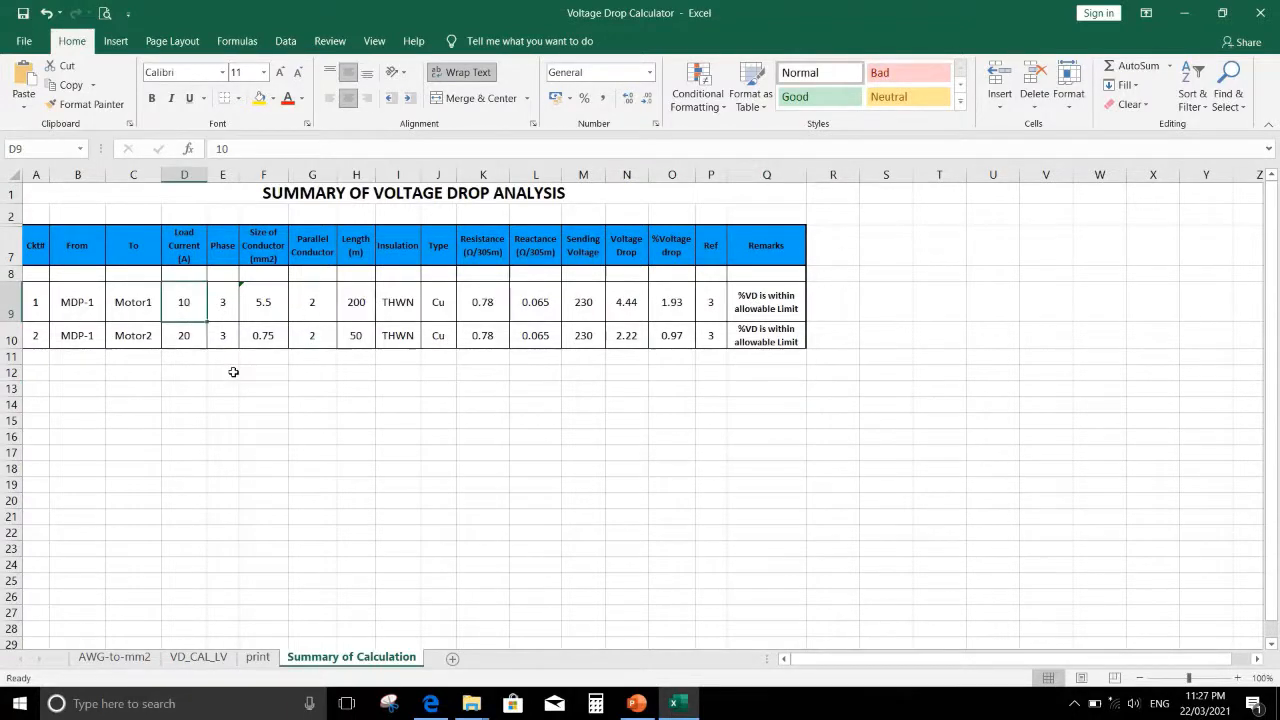
type("5")
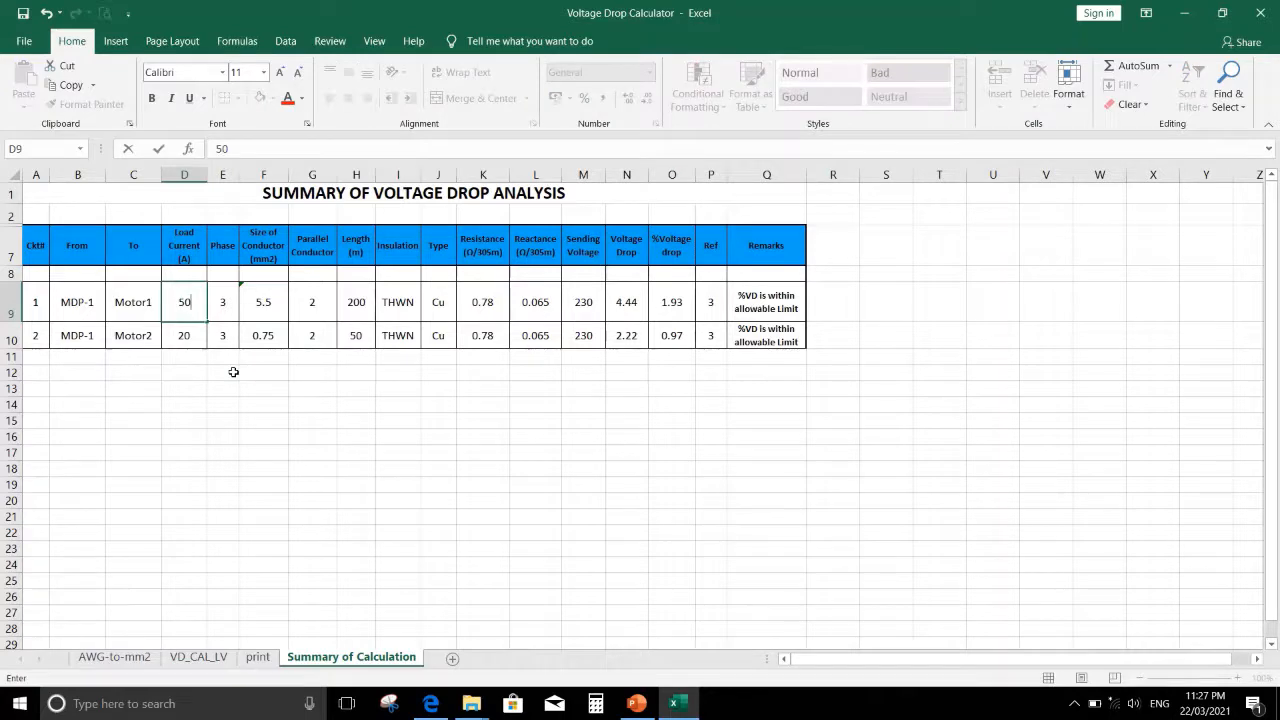
type("0")
key("Return")
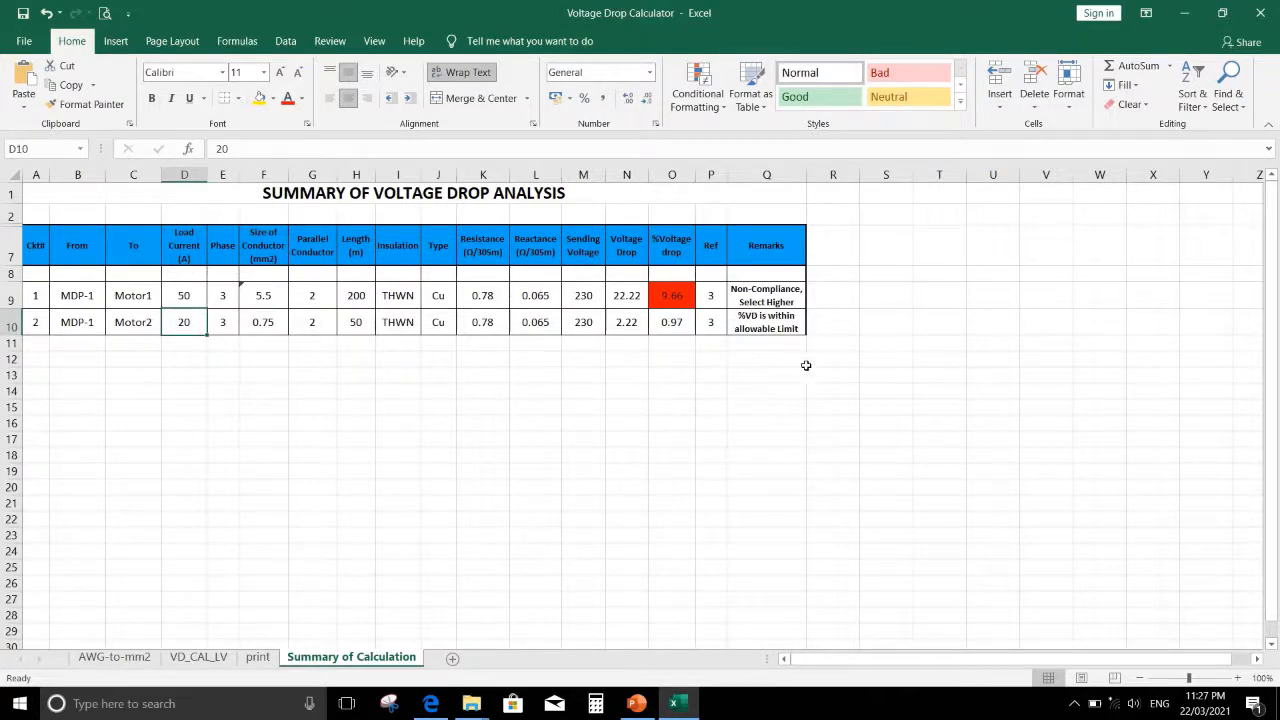
- Undo circuit 1's load current change in the summary table
left_click(185, 298)
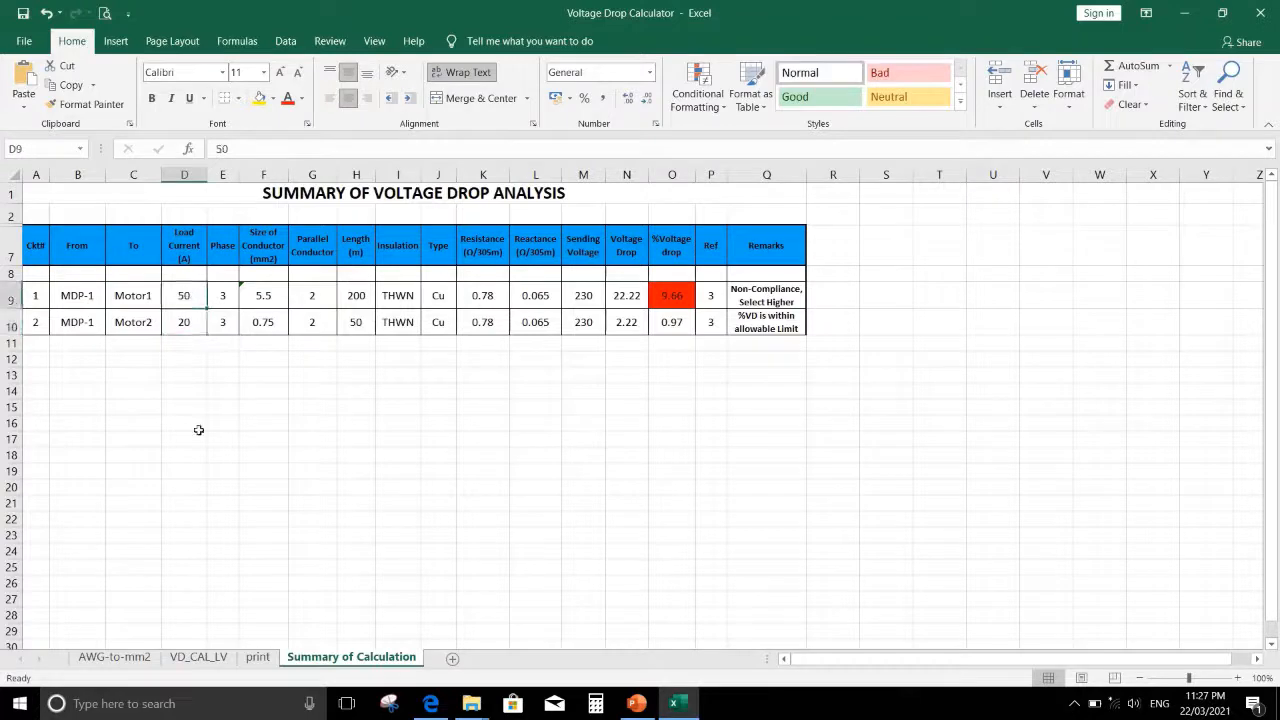
type("10")
key("Return")
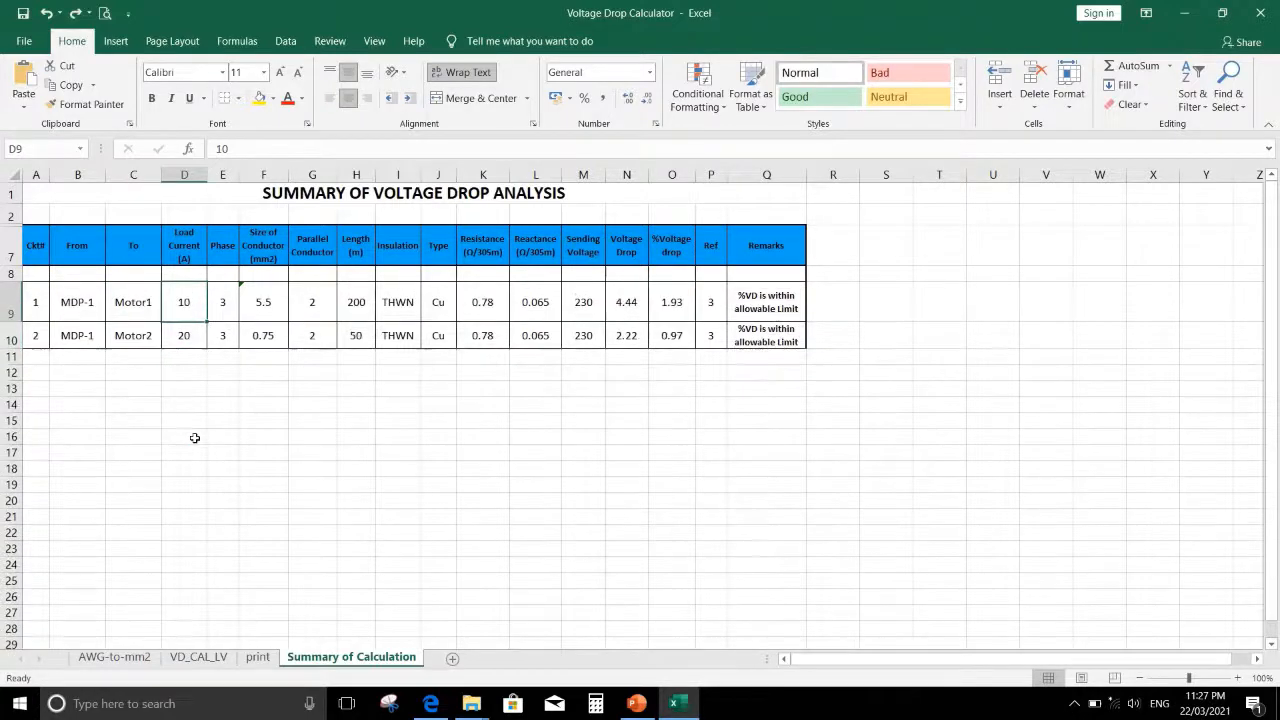
- Preview the summary sheet's printed page, return without printing, and switch to the VD_CAL_LV sheet
left_click(712, 436)
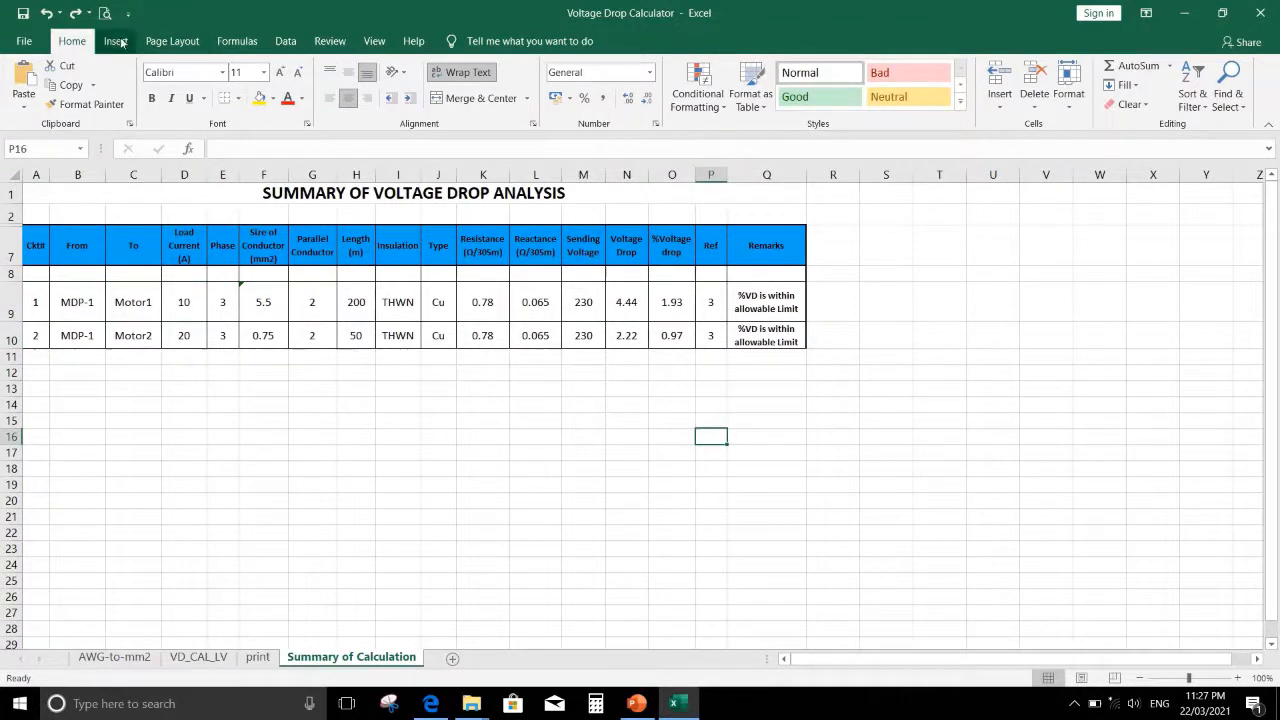
left_click(104, 13)
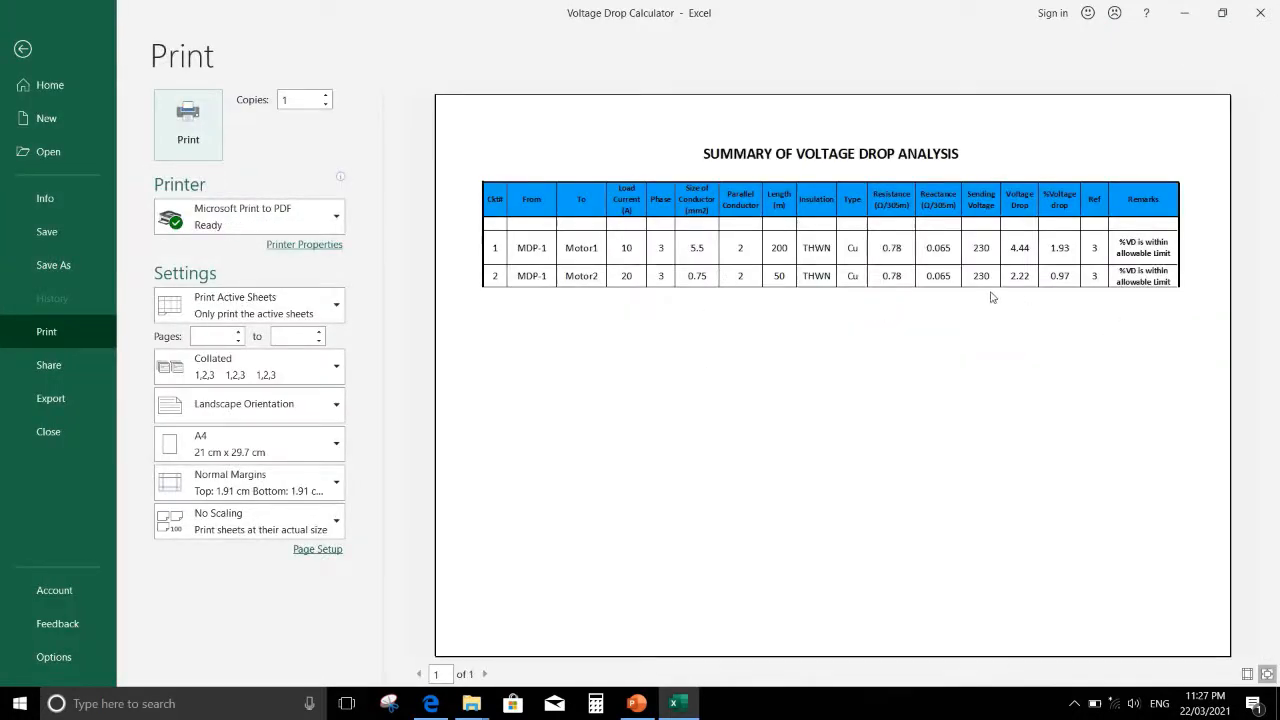
left_click(21, 57)
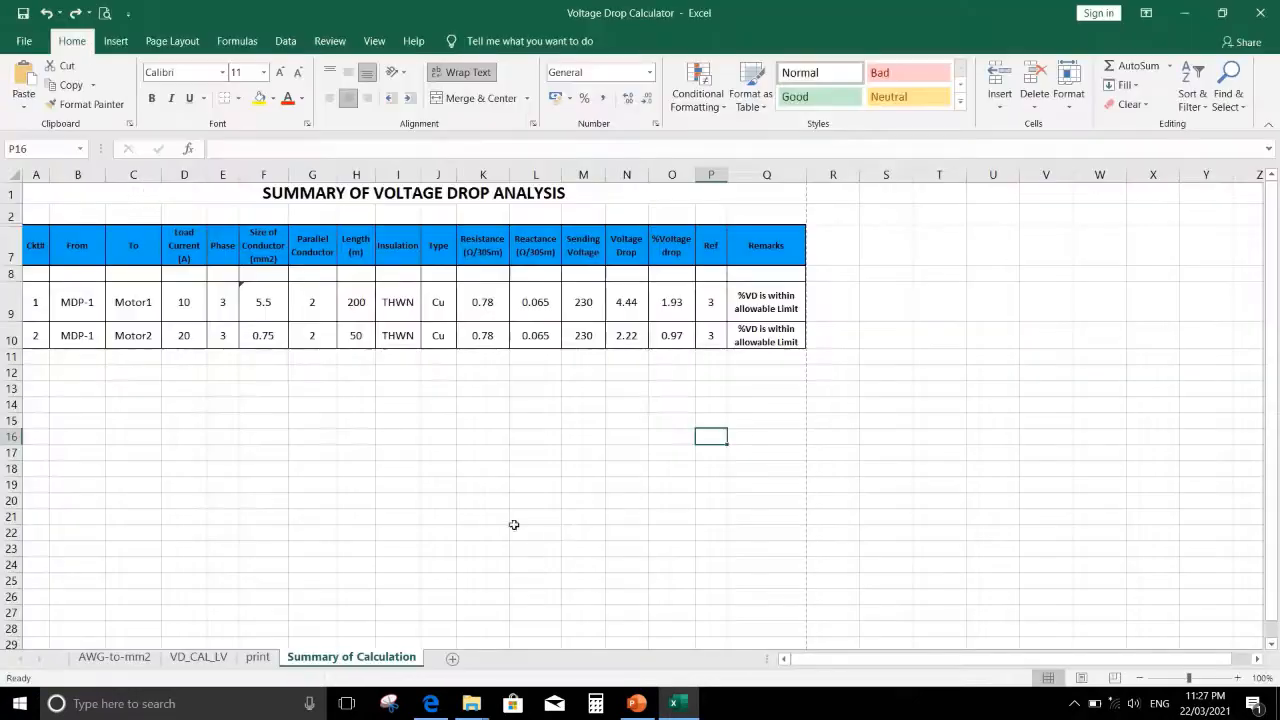
left_click(198, 657)
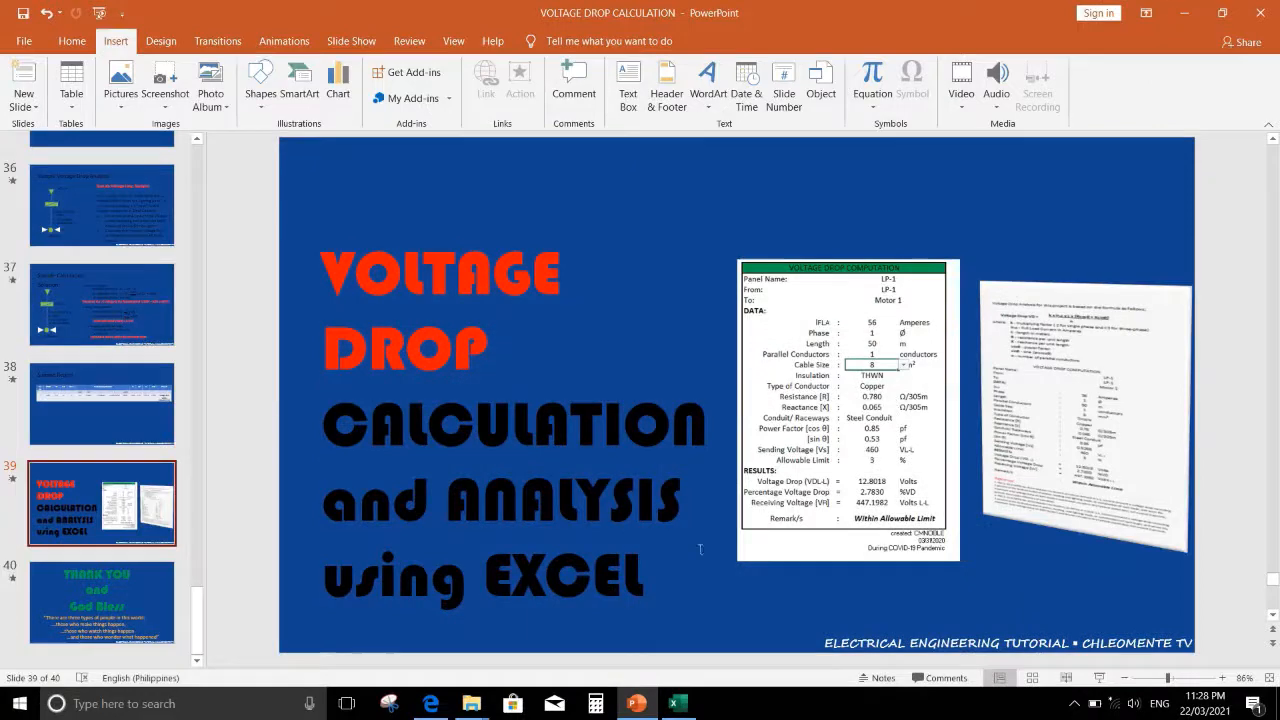
- Present the VOLTAGE DROP CALCULATION slides in PowerPoint from slide 39 and advance to the closing Thank You slide
left_click(1097, 684)
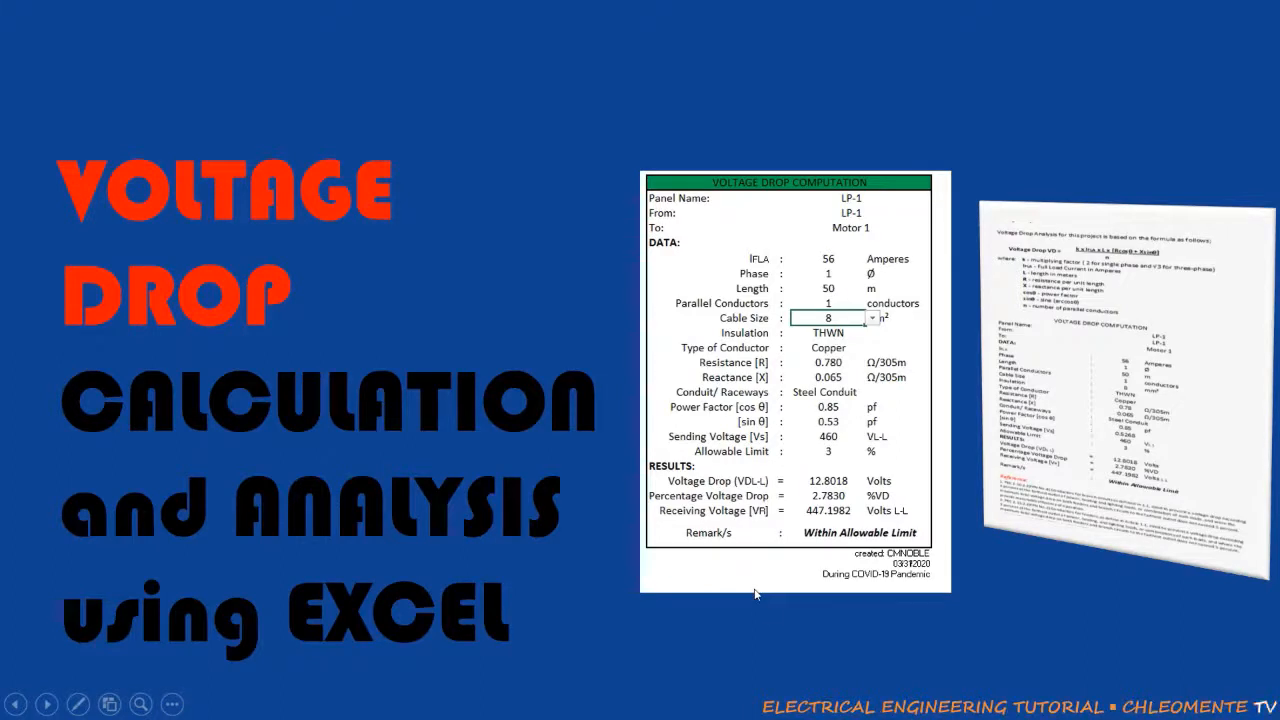
left_click(928, 654)
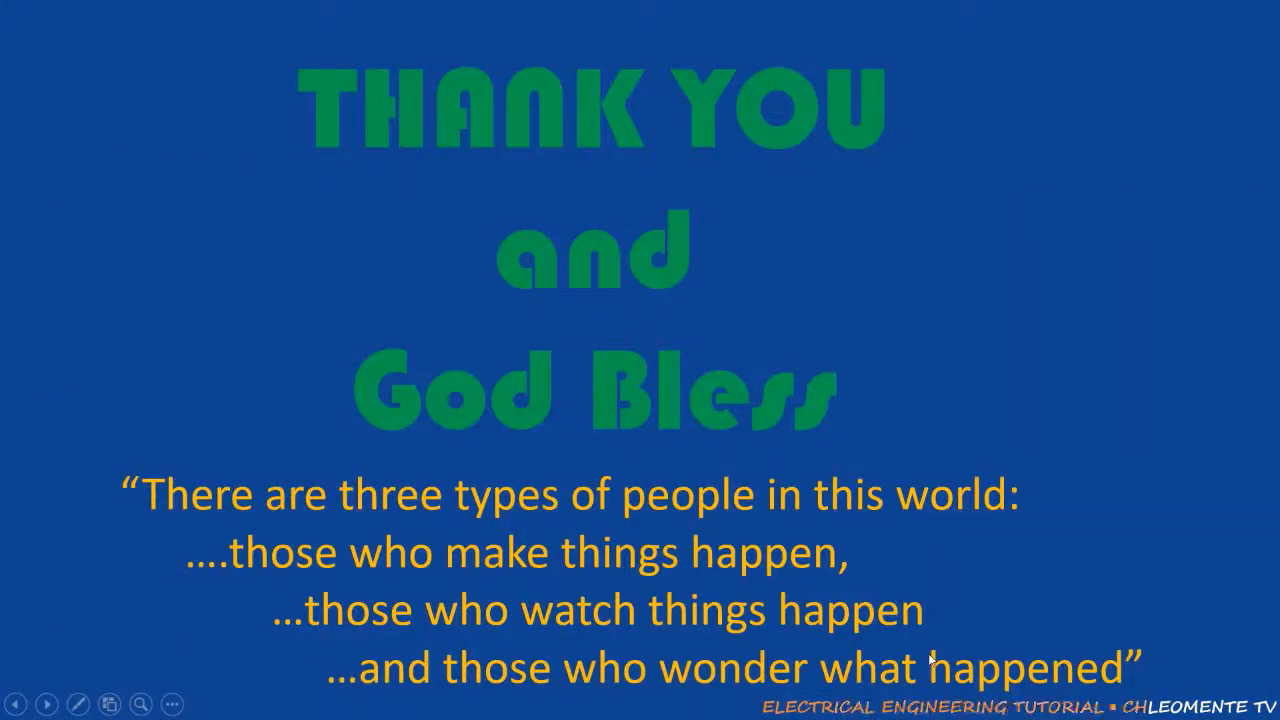